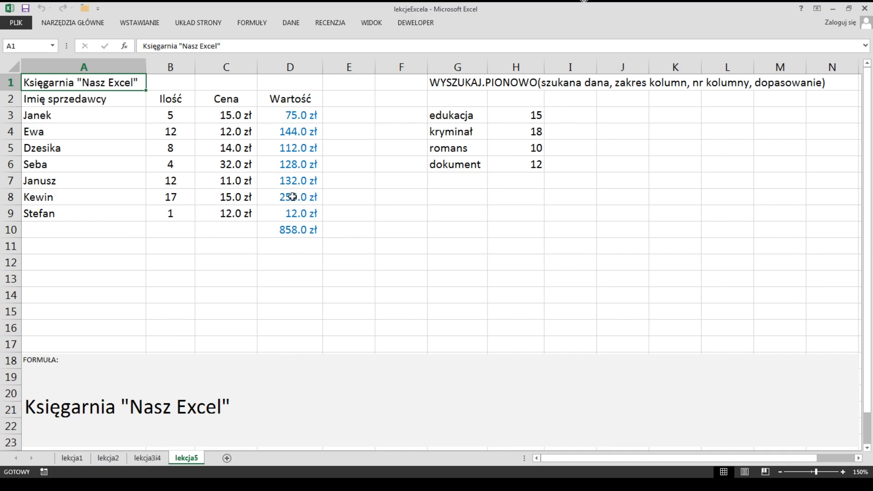
Try inserting a column before Ilość from Home > Wstaw, then undo it.
left_click(287, 229)
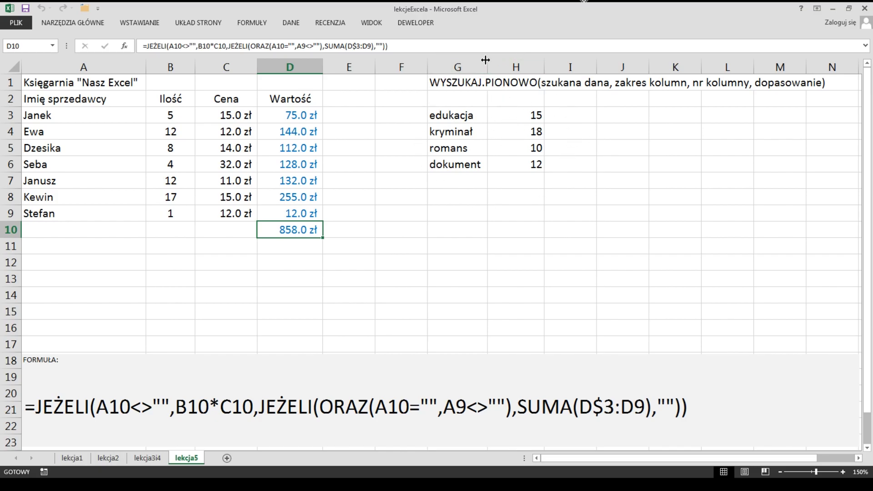
left_click(437, 98)
left_click(168, 68)
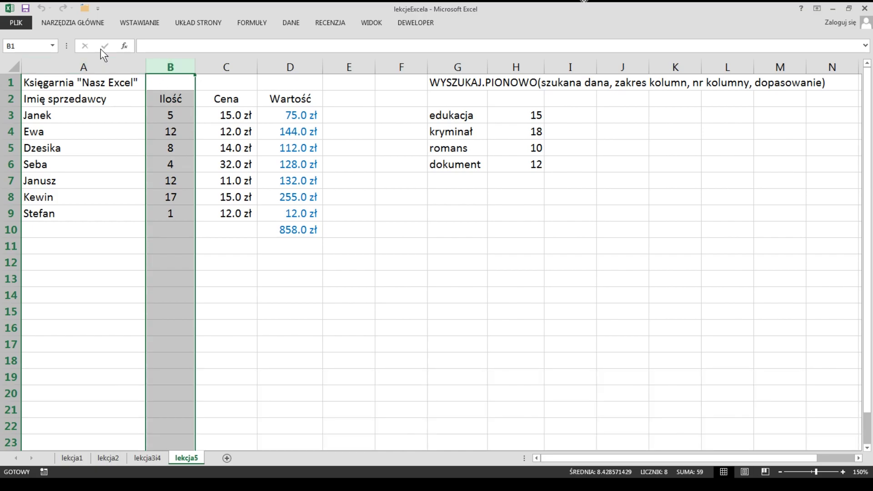
left_click(81, 23)
left_click(610, 61)
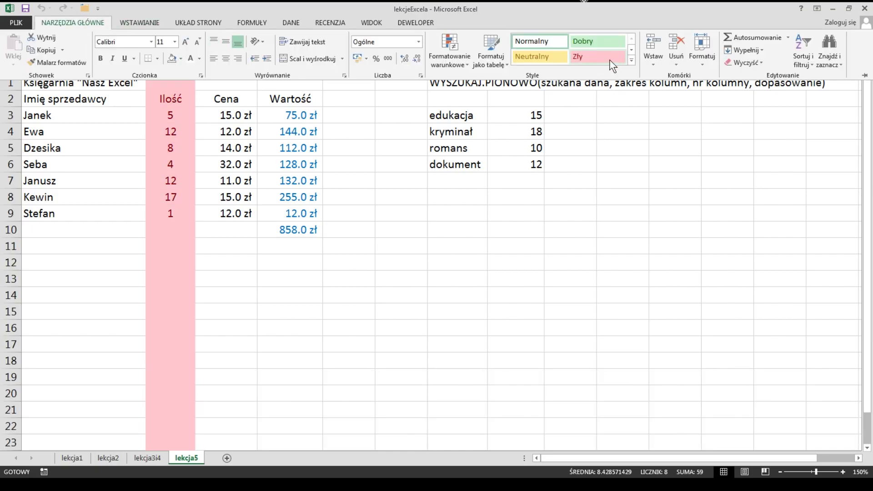
left_click(653, 60)
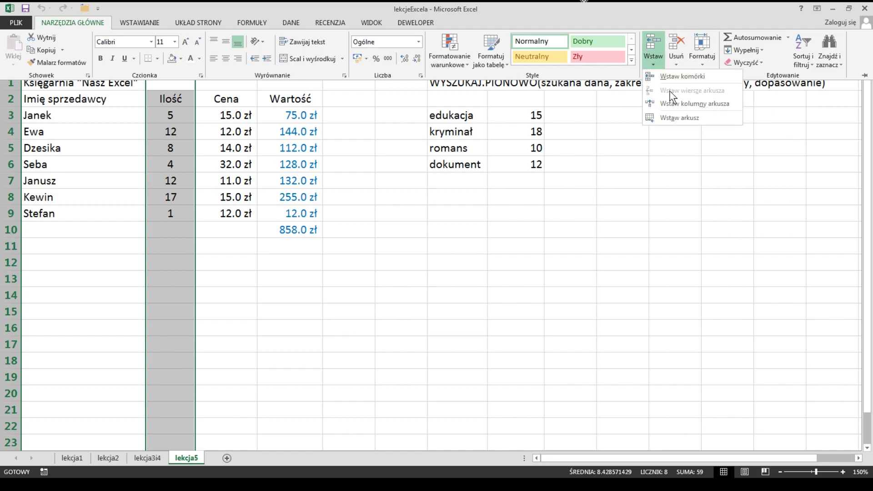
left_click(672, 103)
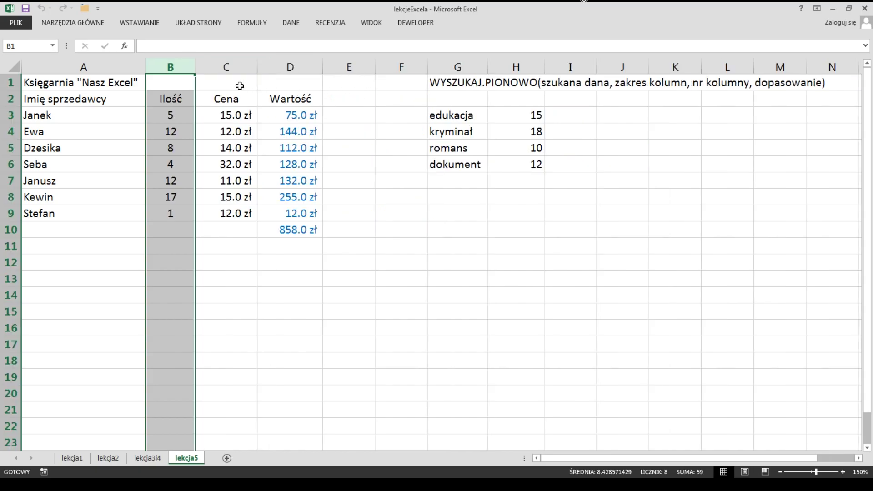
key("ctrl+minus")
Insert an empty column B before Ilość using the column header's right-click Wstaw.
left_click(139, 82)
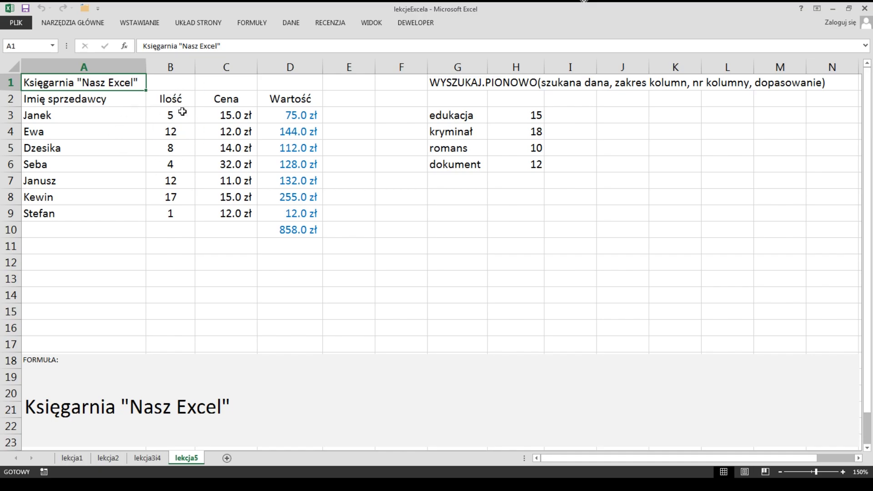
right_click(170, 66)
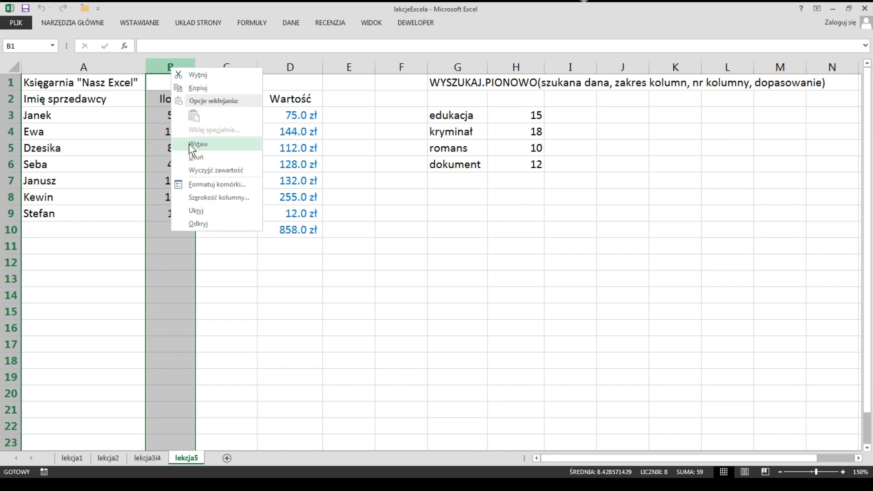
left_click(209, 144)
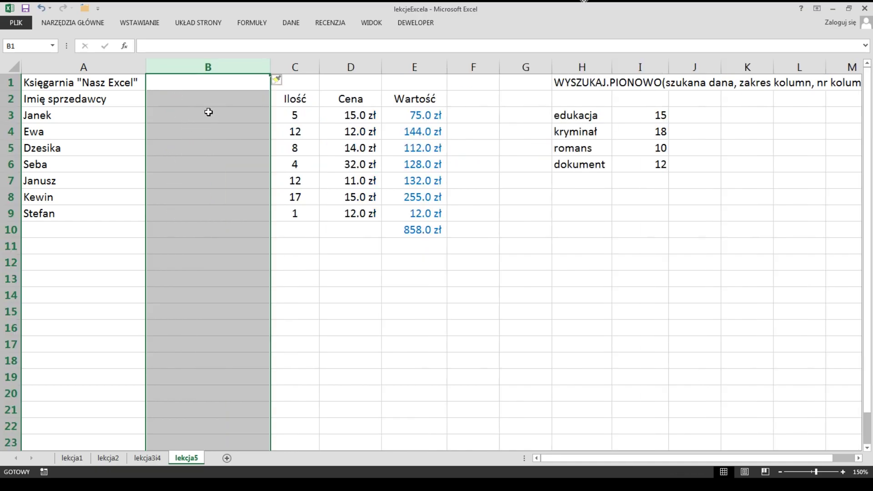
Enter the header Gatunek in B2 and narrow column B to fit it.
left_click(184, 99)
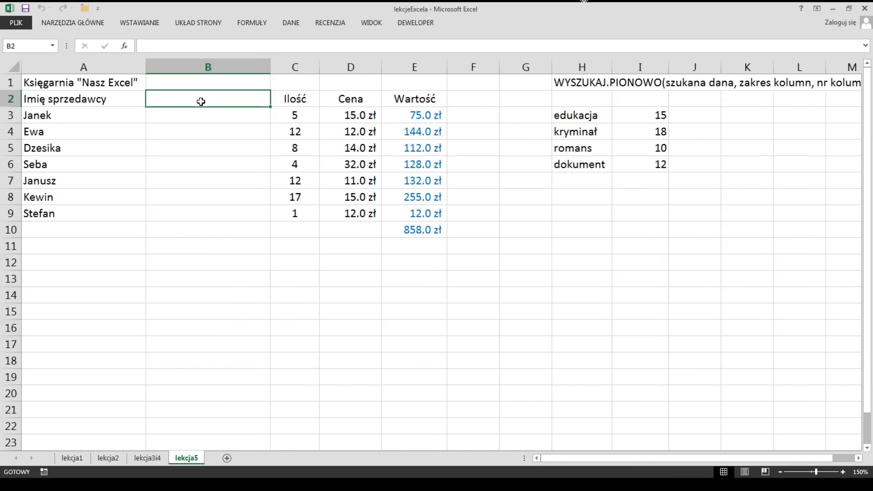
left_click_drag(270, 67, 231, 67)
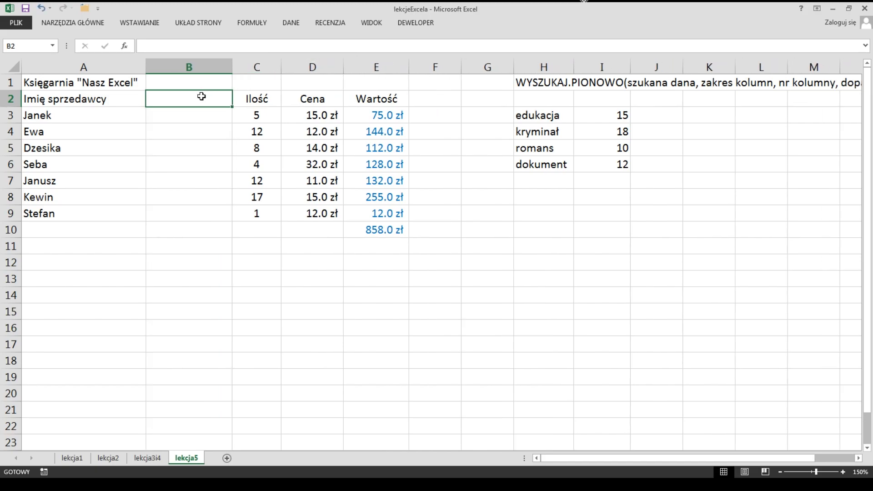
type("Gat")
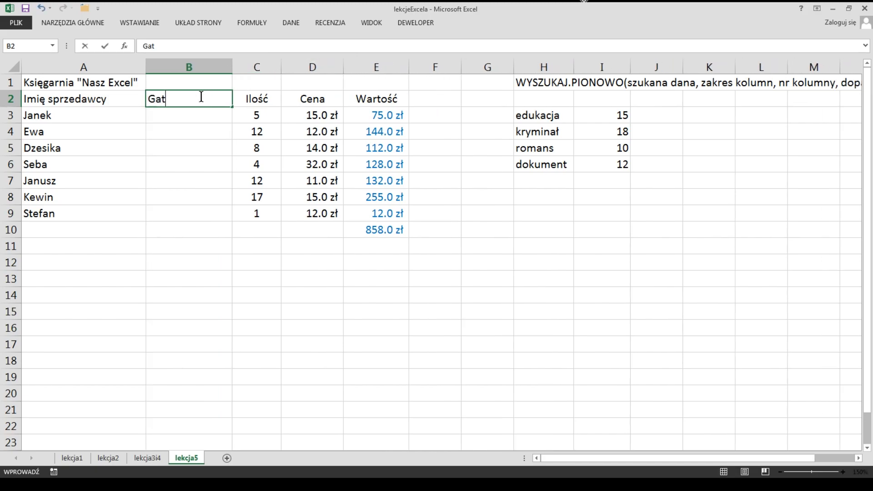
type("unek")
key("Return")
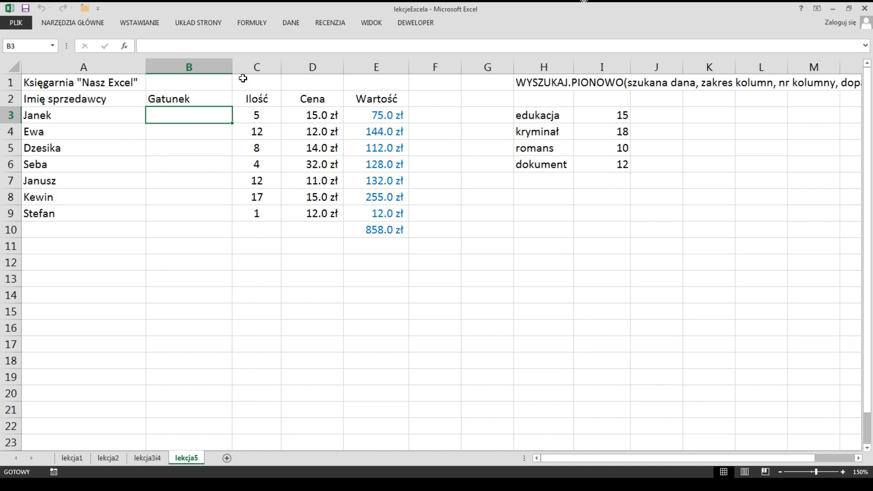
left_click_drag(231, 69, 203, 70)
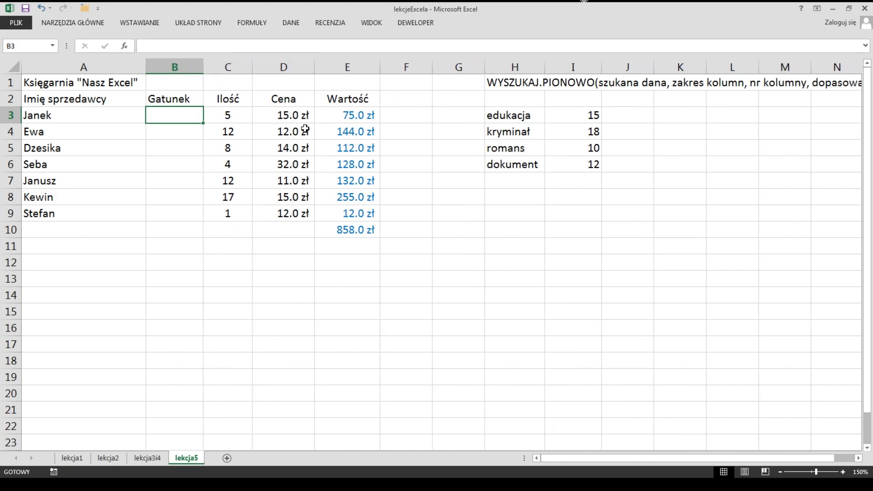
Fill the genre lookup table H3:I6 with yellow.
mouse_move(500, 115)
left_mouse_down()
mouse_move(565, 117)
mouse_move(565, 164)
left_mouse_up()
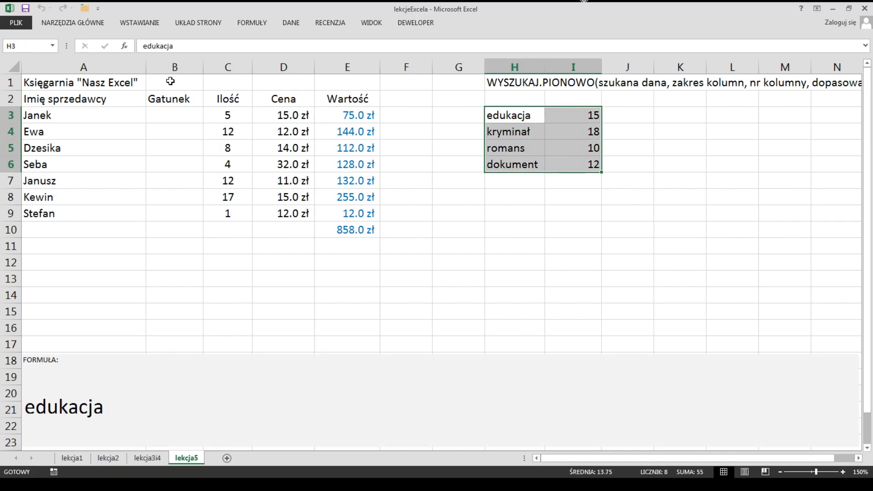
left_click(65, 23)
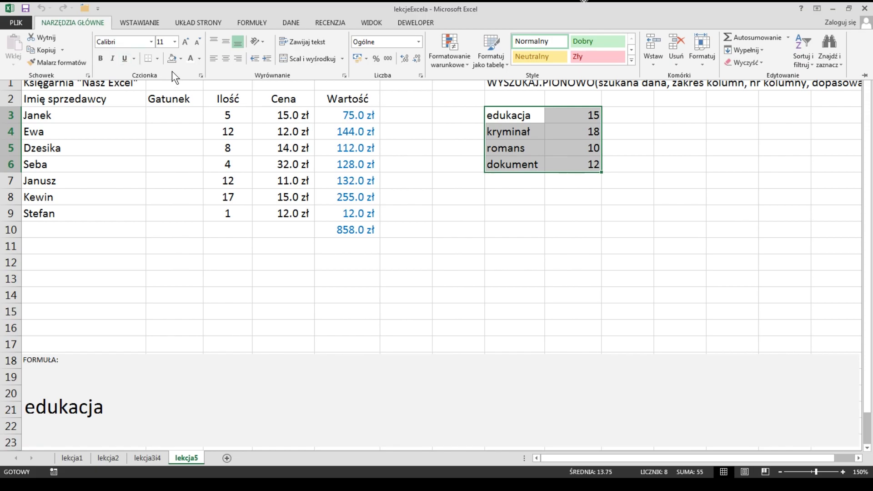
left_click(181, 58)
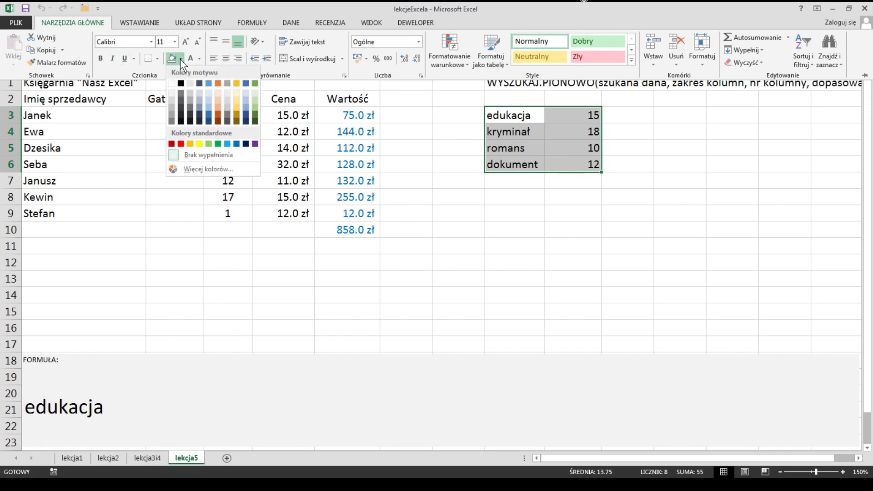
left_click(201, 143)
left_click(500, 99)
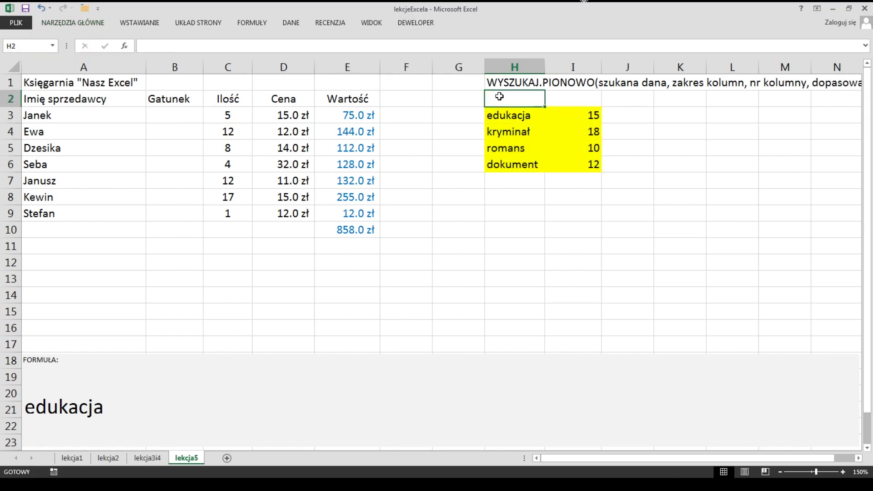
Review the genre prices: edukacja 15, kryminał 18, romans 10, dokument 12.
left_click(513, 119)
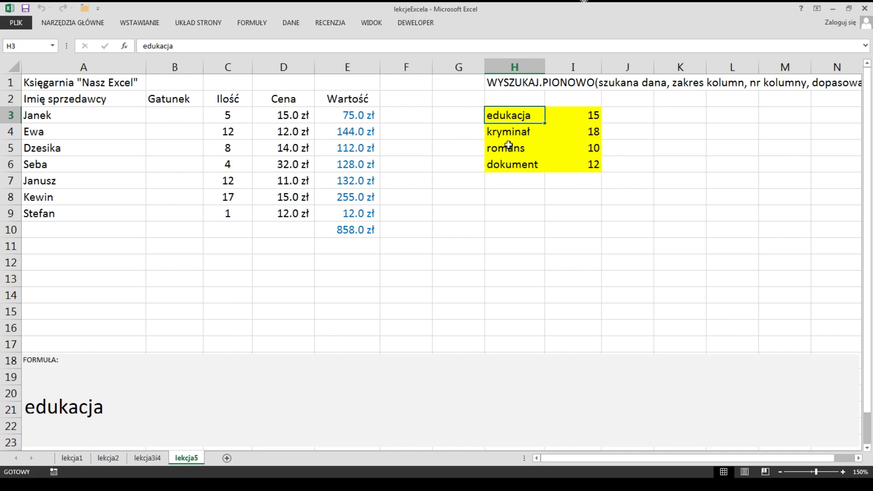
left_click(514, 138)
key("Down")
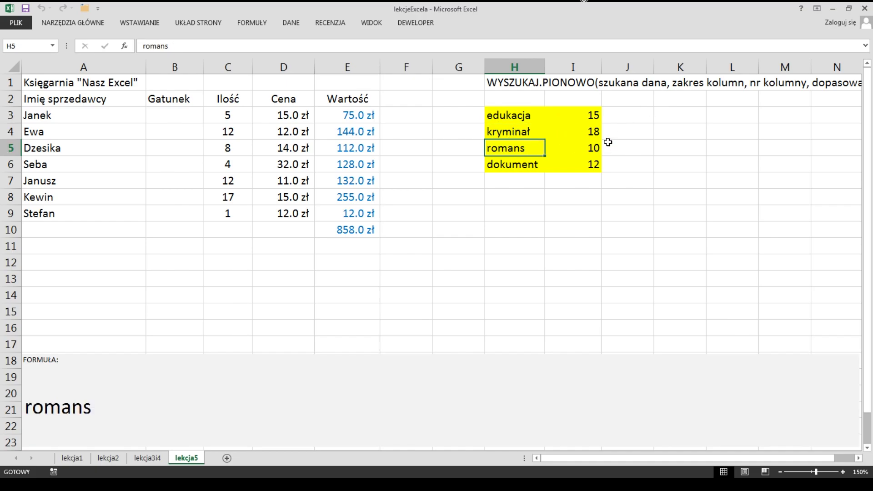
key("Down")
key("Up")
key("Up")
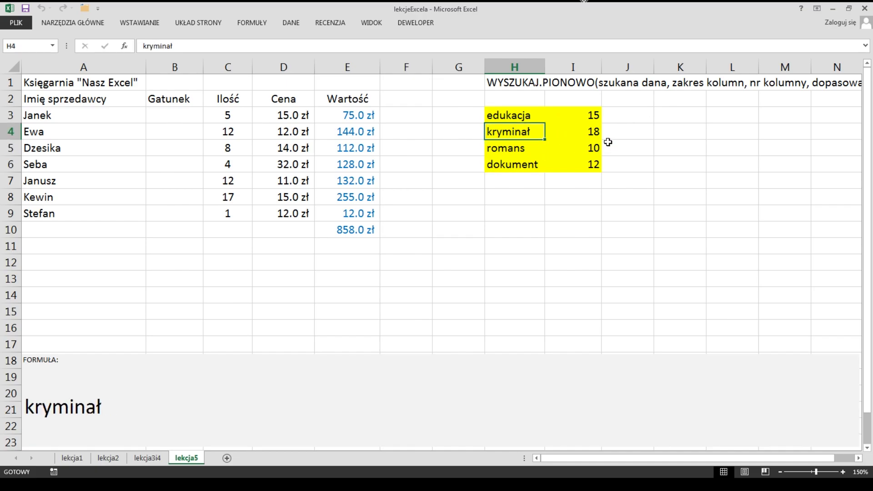
key("Up")
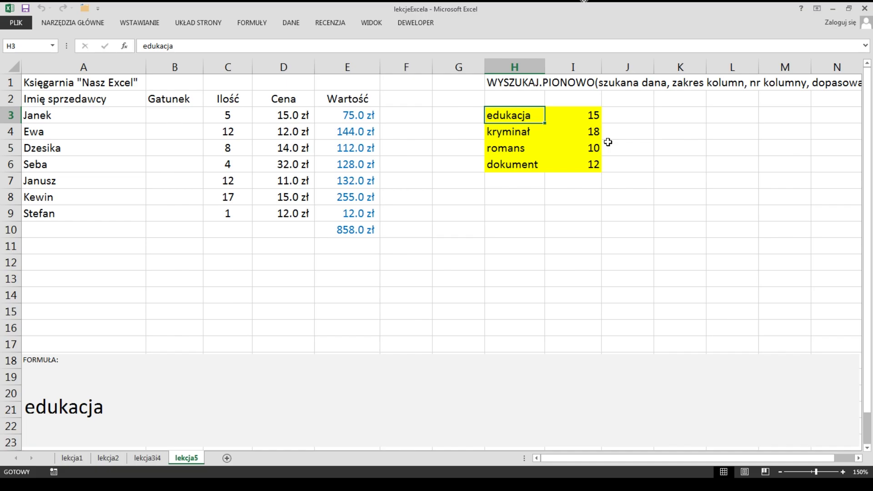
key("Right")
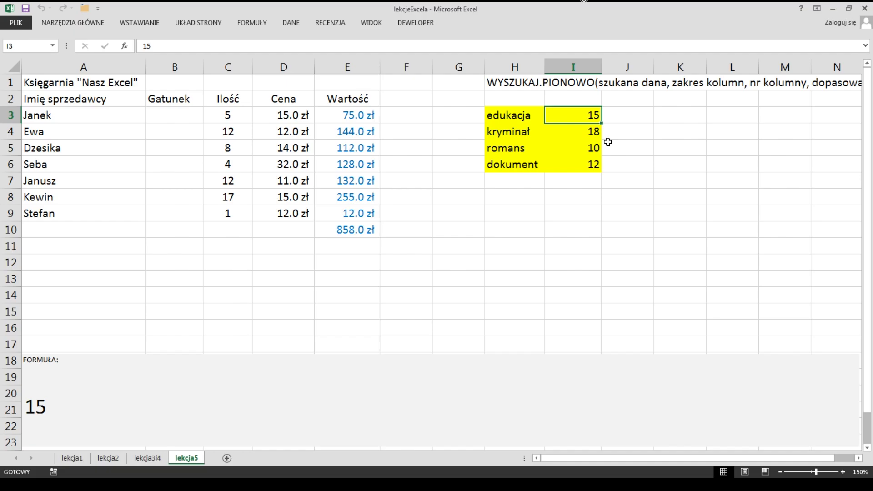
key("Down")
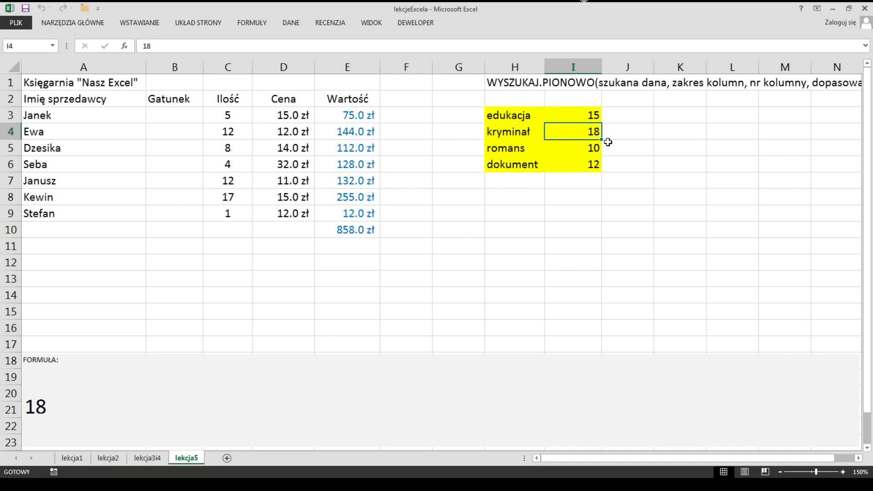
key("Down")
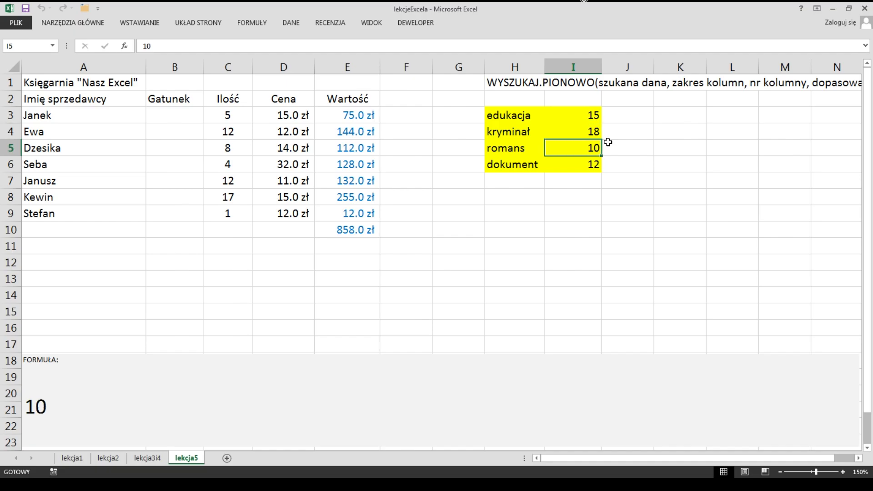
key("Down")
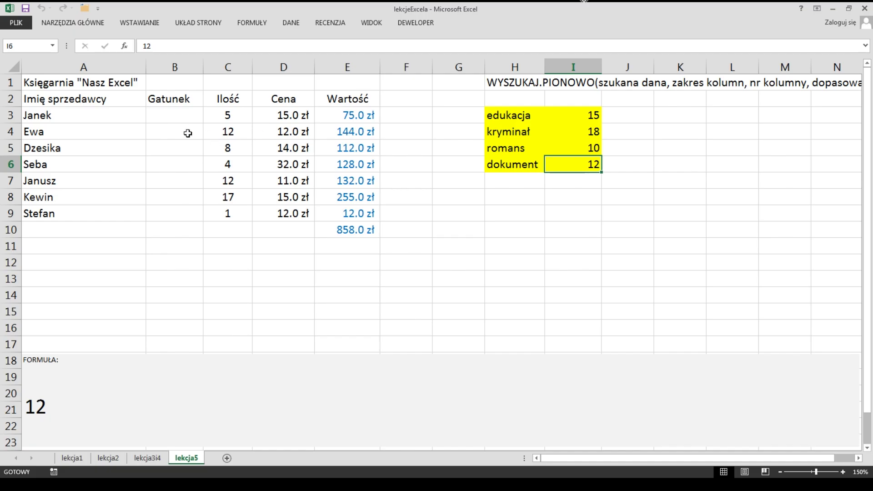
left_click(161, 114)
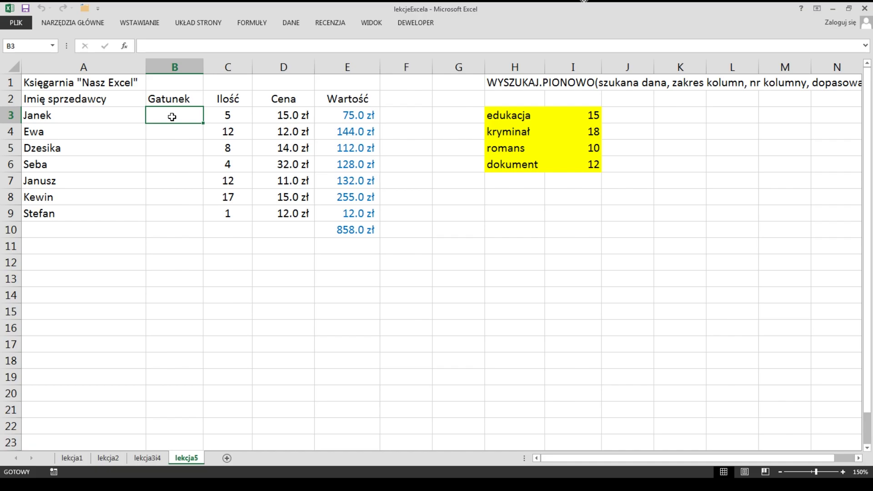
Enter the genre kryminał in B3 for the first seller.
key("Right")
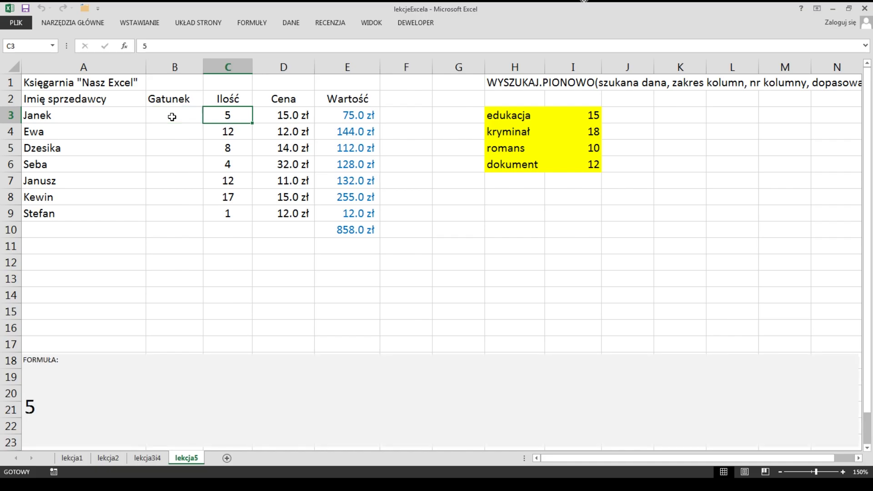
left_click(172, 116)
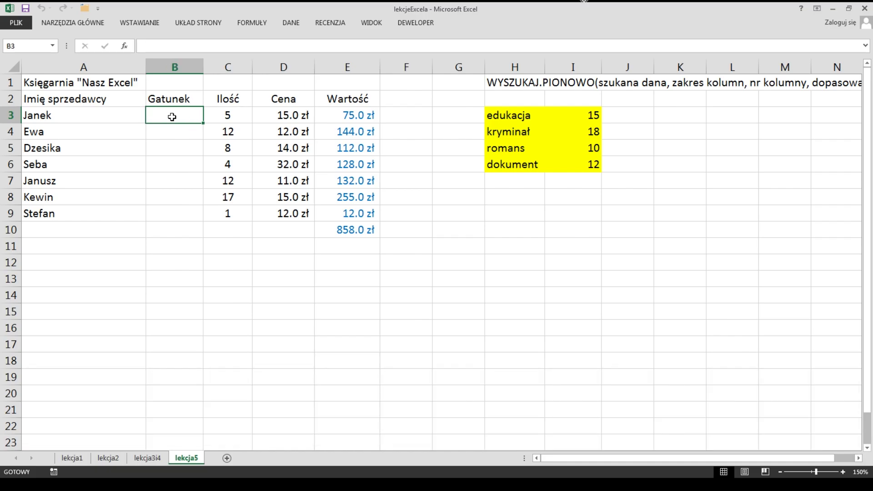
type("krym")
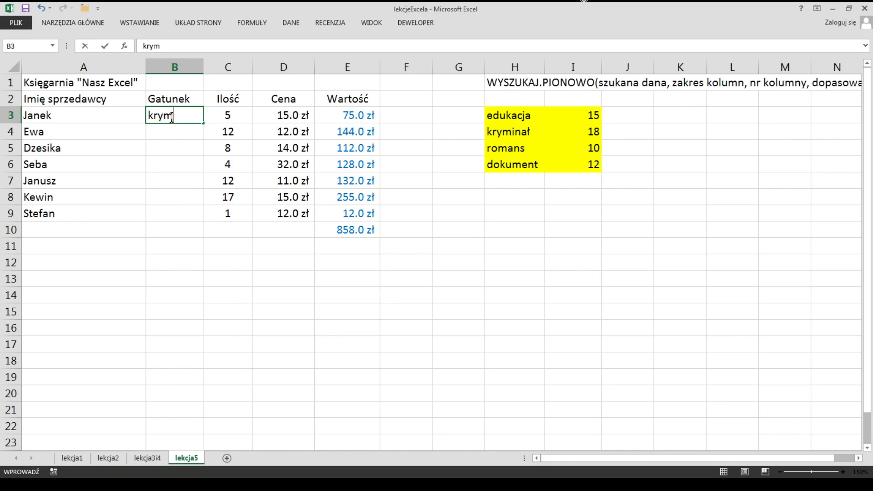
type("inał")
key("Return")
Clear D3's price so the total drops to 783.0 zł, and narrow column G.
key("Up")
key("Right")
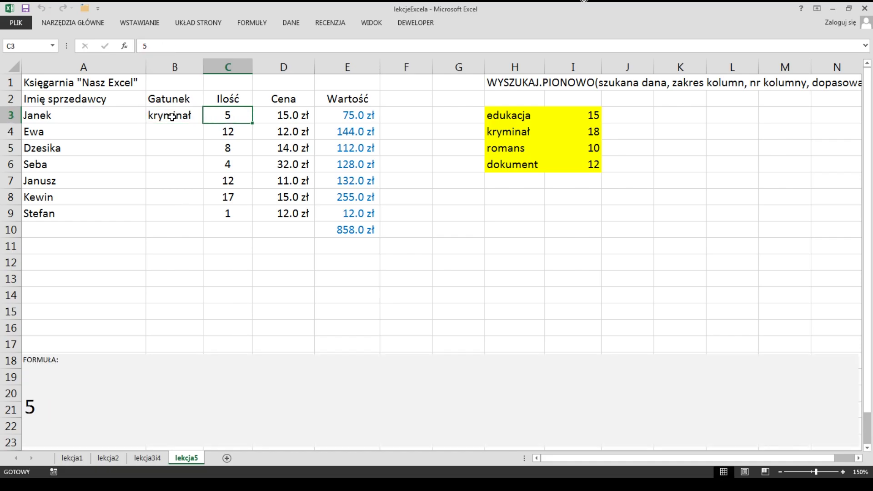
left_click(275, 115)
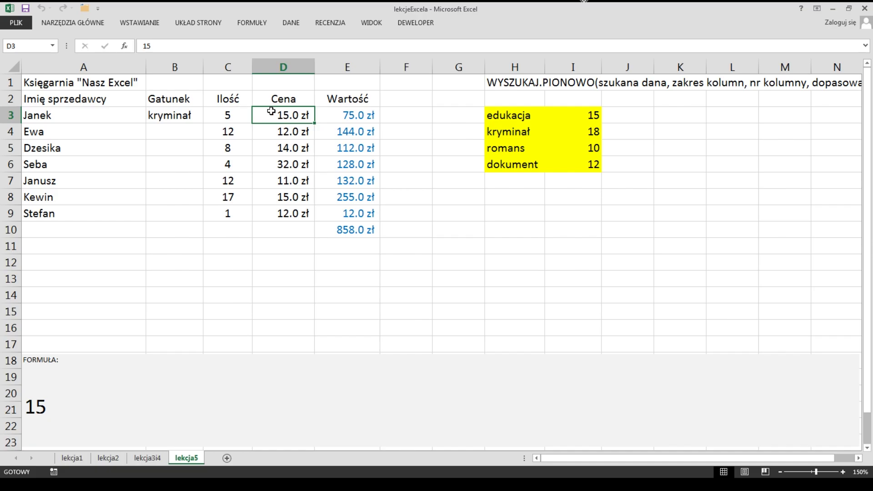
key("Delete")
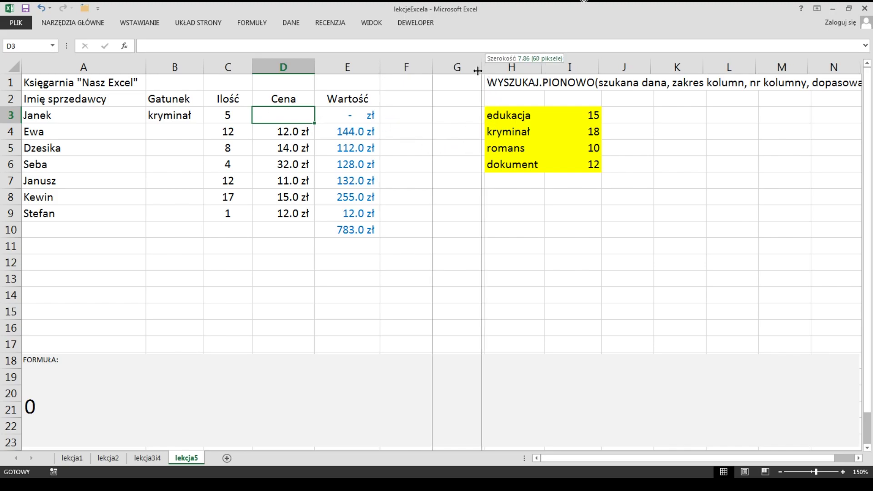
left_click_drag(485, 74, 447, 73)
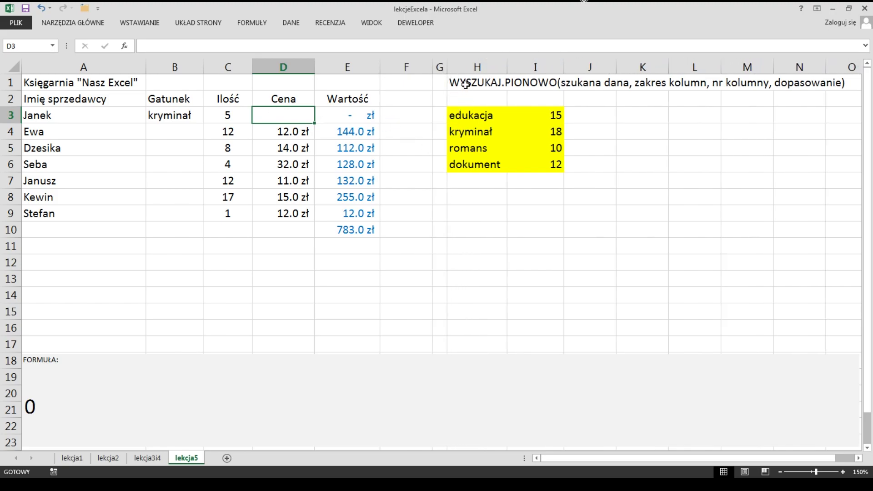
left_click(465, 84)
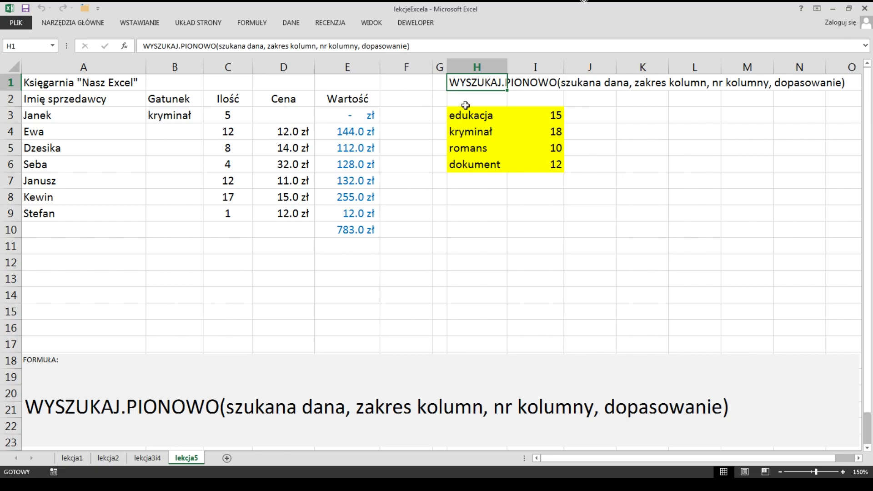
In D3, start a WYSZUKAJ.PIONOWO formula with B3 as the lookup value.
left_click(280, 118)
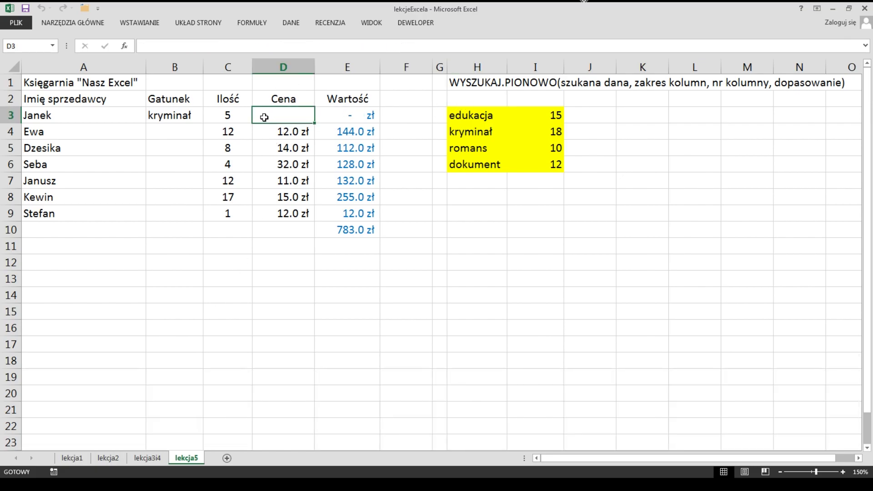
type("=wy")
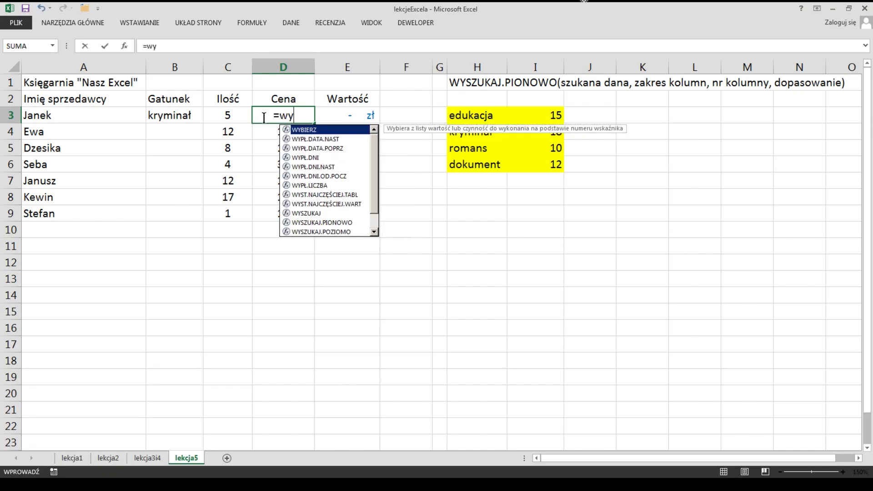
type("sz")
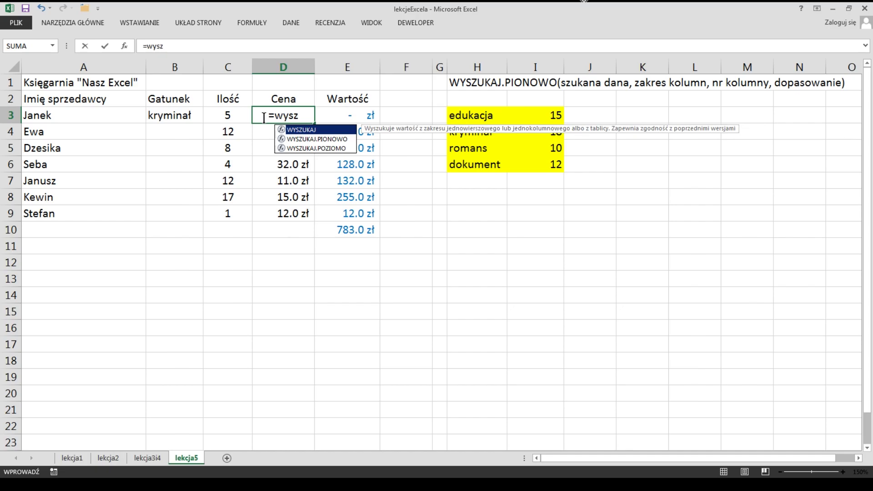
key("Down")
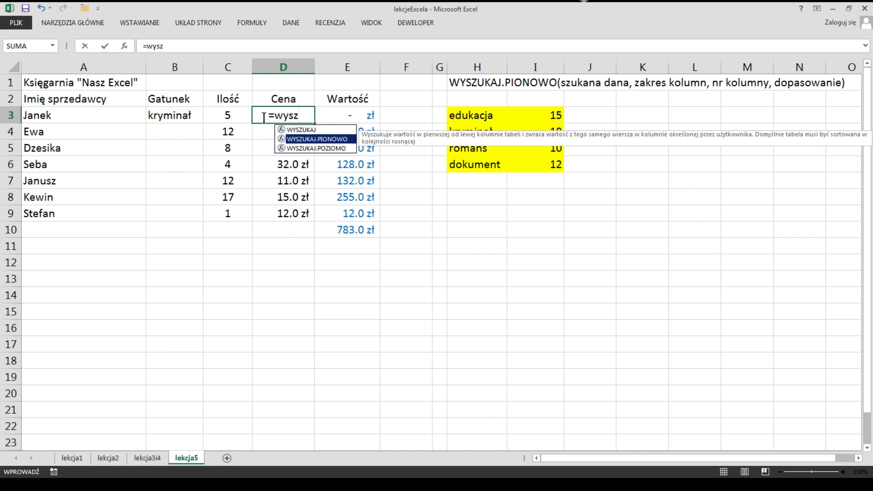
key("Tab")
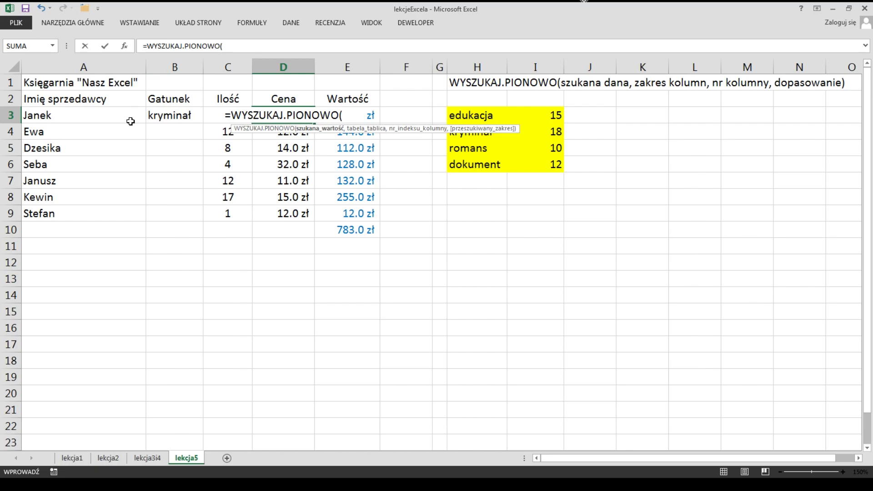
left_click(172, 115)
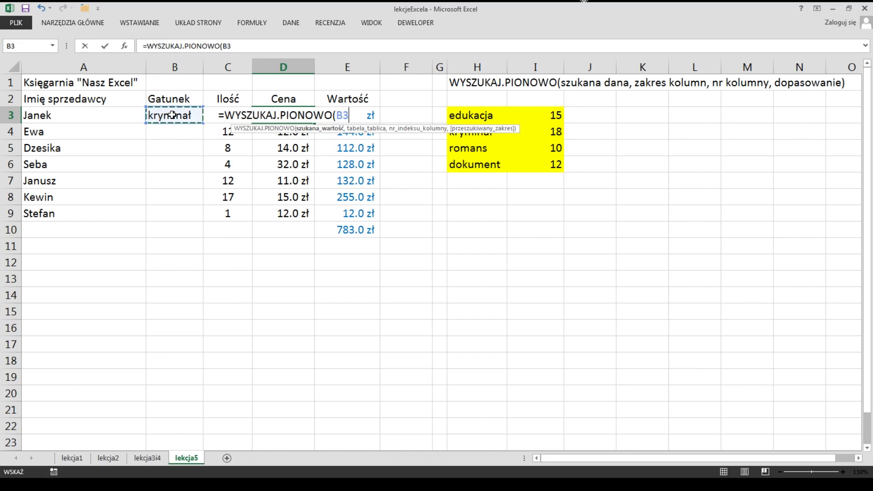
type(",")
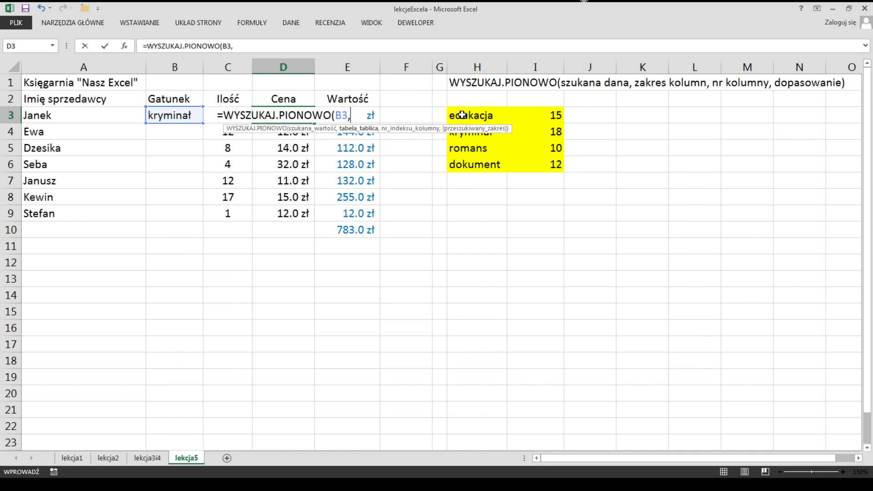
Complete D3 as =WYSZUKAJ.PIONOWO(B3,H3:I6,2,0), returning 18.0 zł for kryminał.
mouse_move(463, 115)
left_mouse_down()
mouse_move(536, 115)
mouse_move(535, 163)
left_mouse_up()
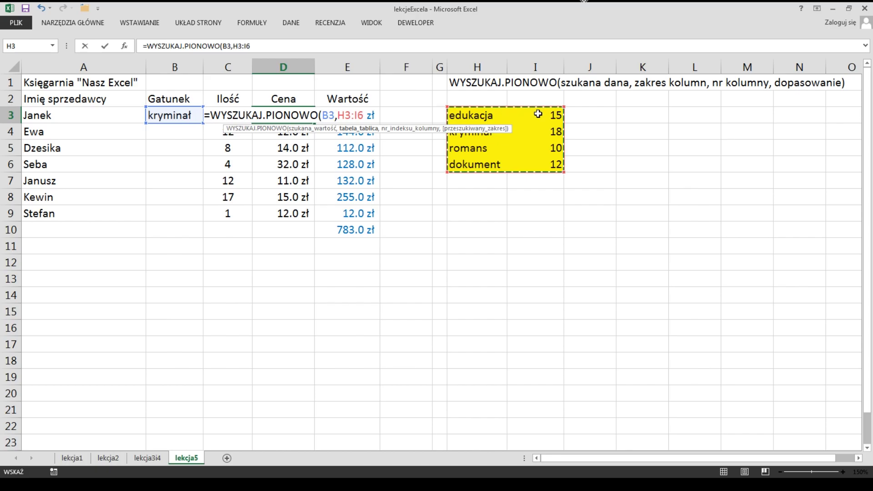
type(",")
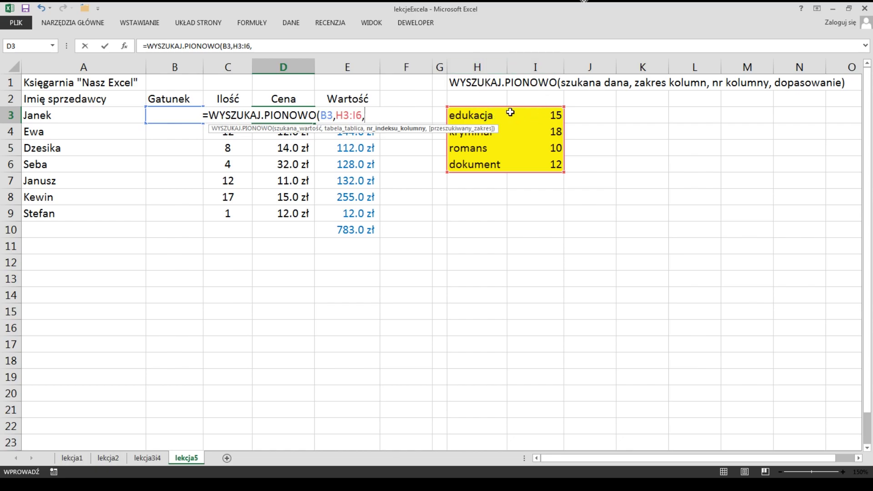
type("2")
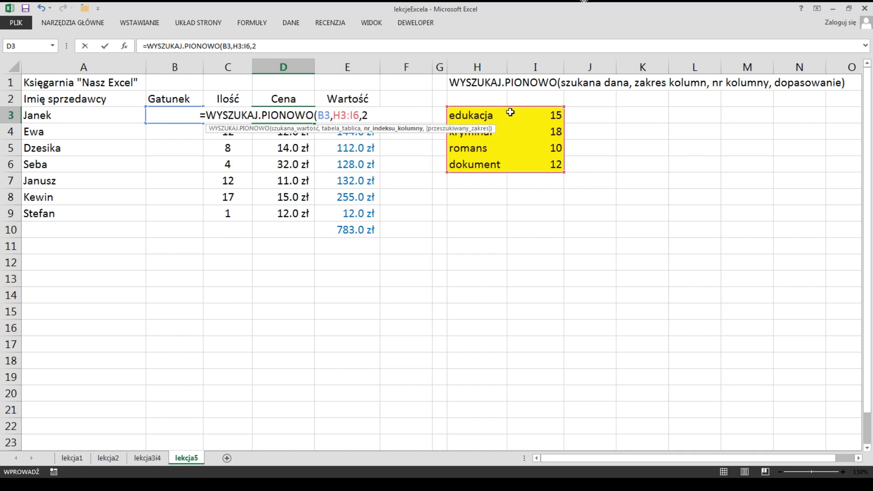
type(",")
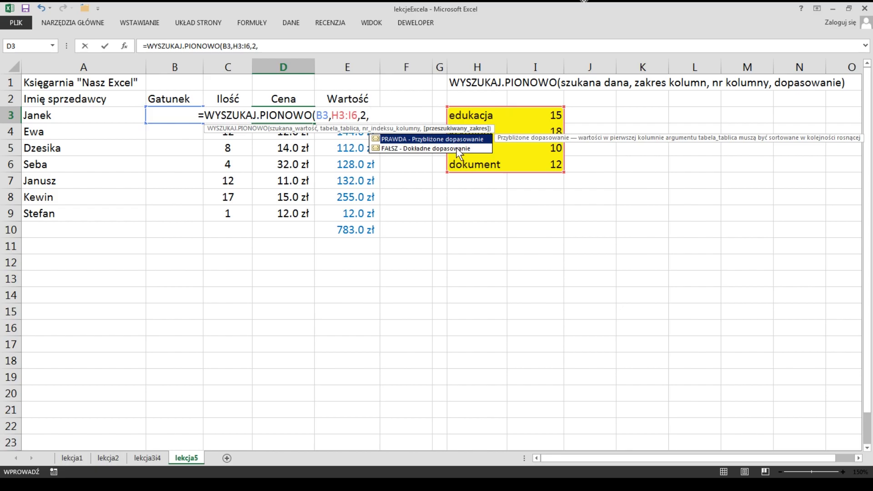
type("0)")
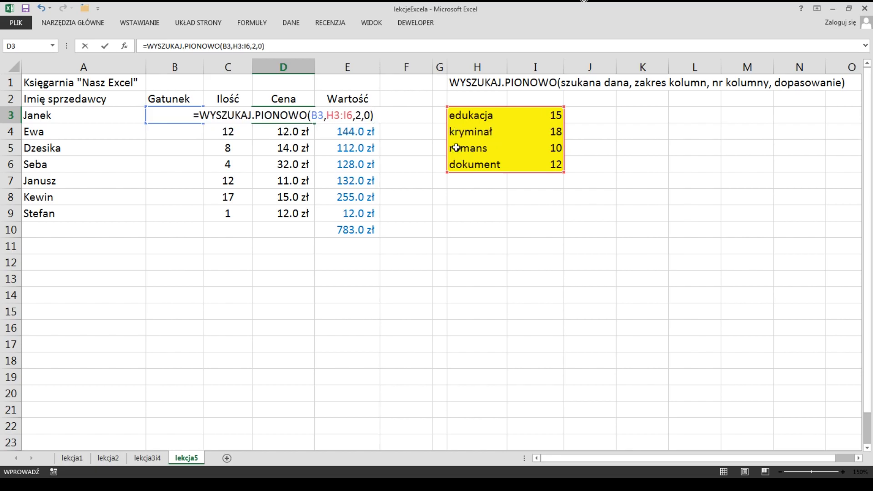
key("Return")
key("Up")
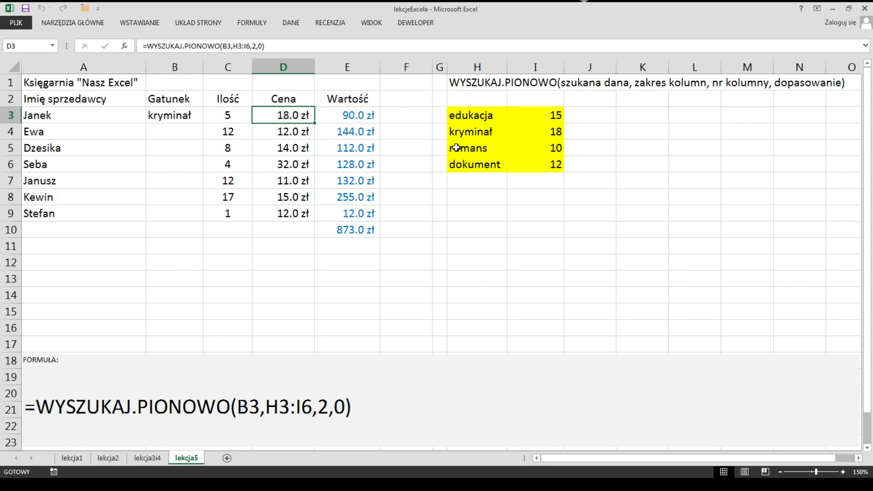
Compare kryminał in B3 with its price 18 in the genre table.
left_click(178, 115)
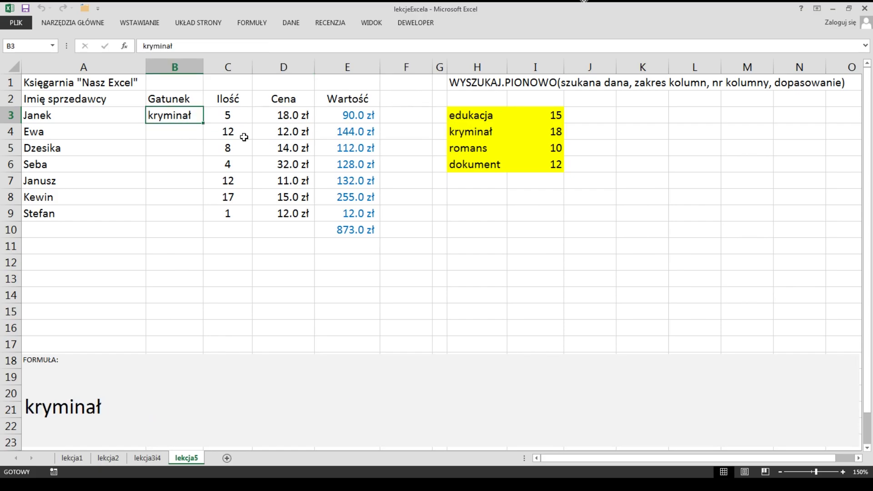
left_click(461, 133)
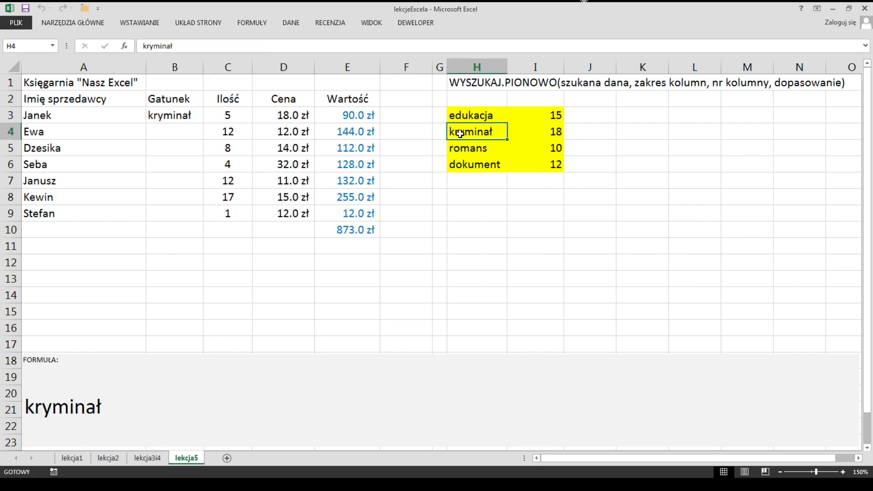
left_click_drag(461, 133, 526, 133)
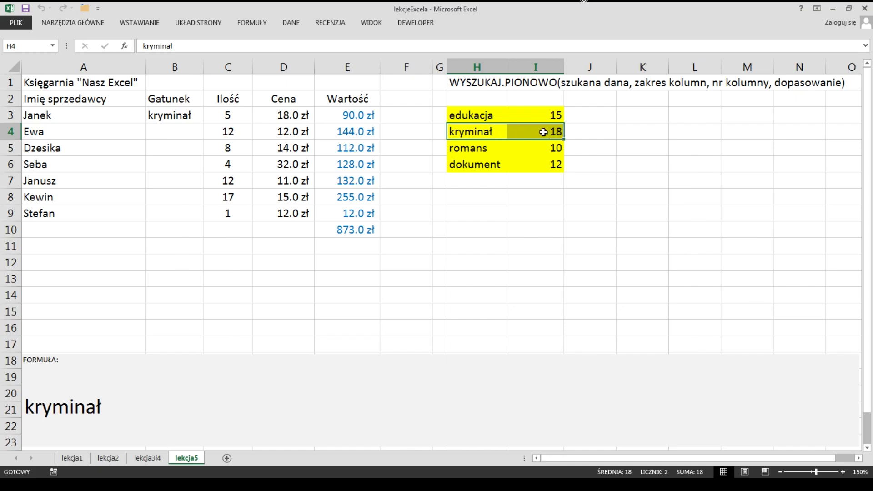
Change B3 to edukacja so D3 returns 15.0 zł and the total 858.0 zł.
left_click(169, 117)
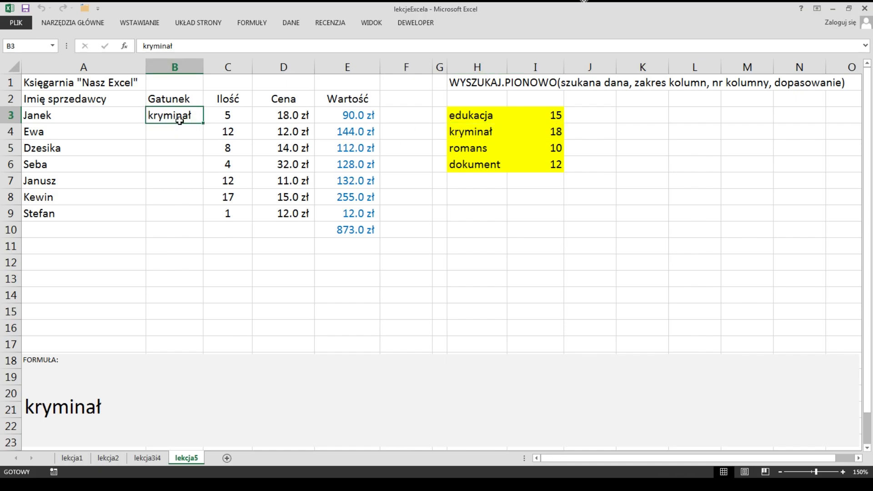
type("edukac")
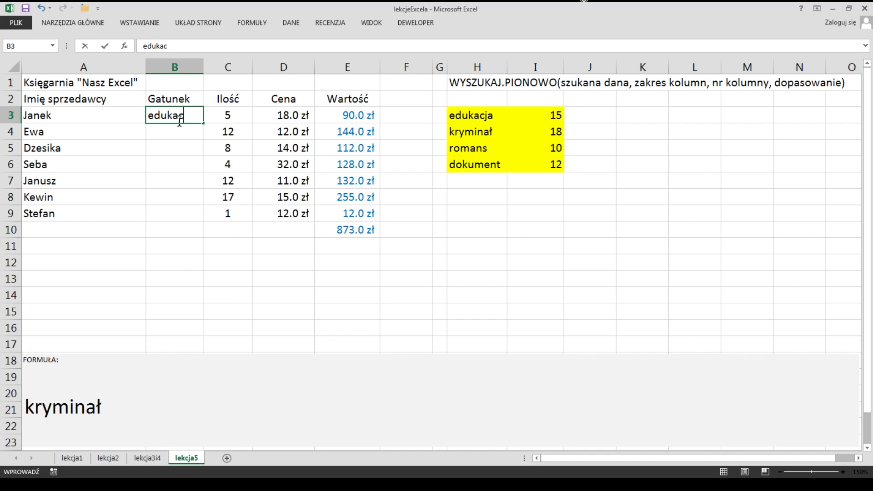
type("je")
key("BackSpace")
type("a")
key("Return")
key("Up")
key("Right")
key("Right")
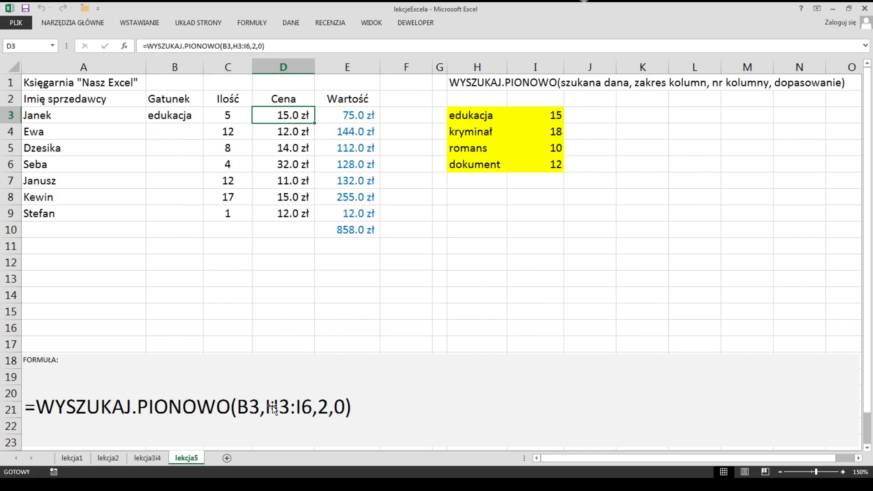
left_click_drag(471, 117, 540, 169)
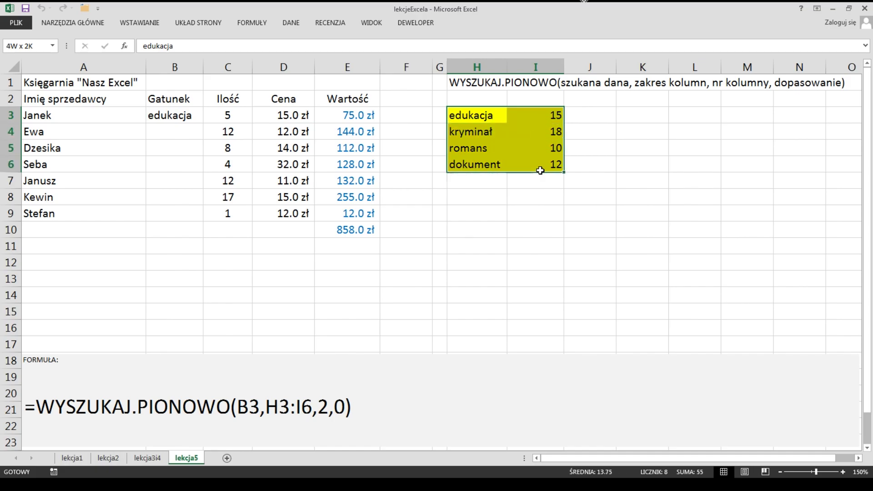
left_click(282, 116)
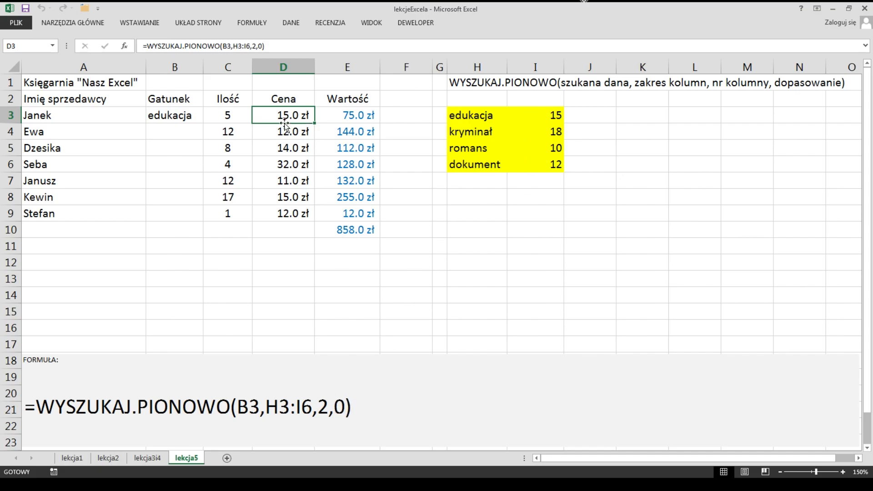
Switch B3 to romans, giving 10.0 zł in D3 and an 833.0 zł total in E10.
left_click(190, 116)
type("roma")
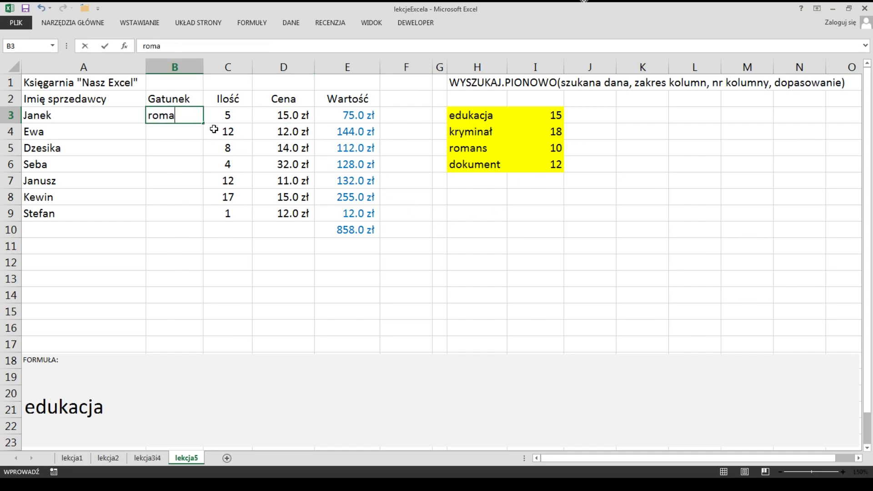
type("ns")
key("Return")
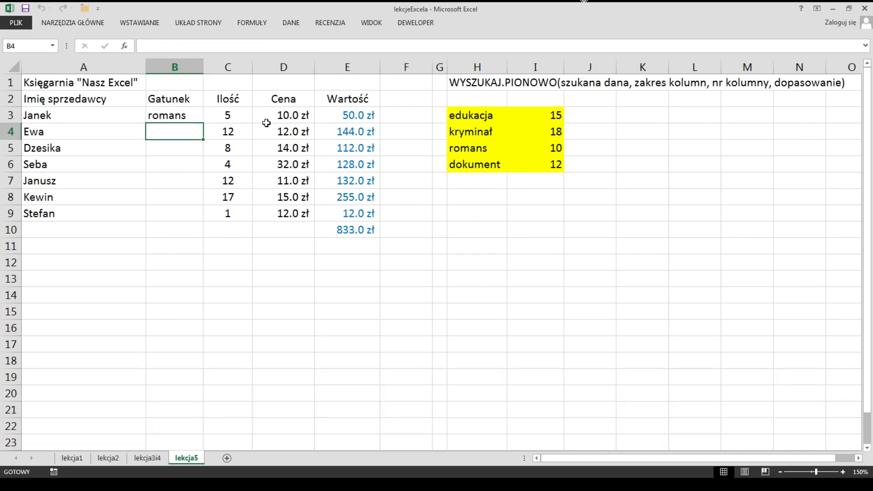
left_click(272, 116)
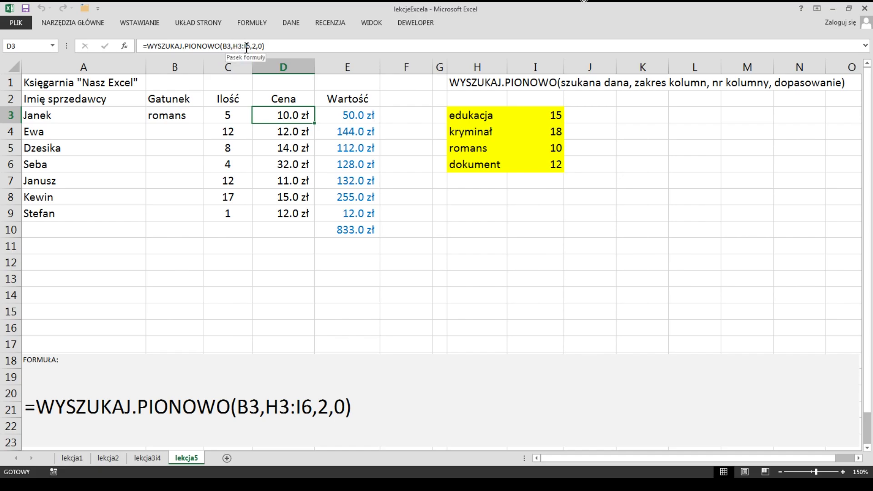
left_click(353, 231)
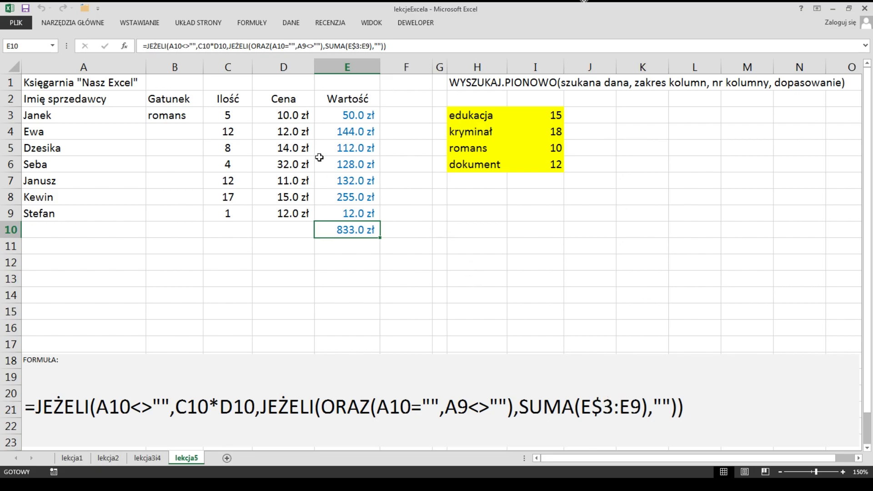
Make D3's lookup range absolute as $H$3:$I$6.
left_click(283, 115)
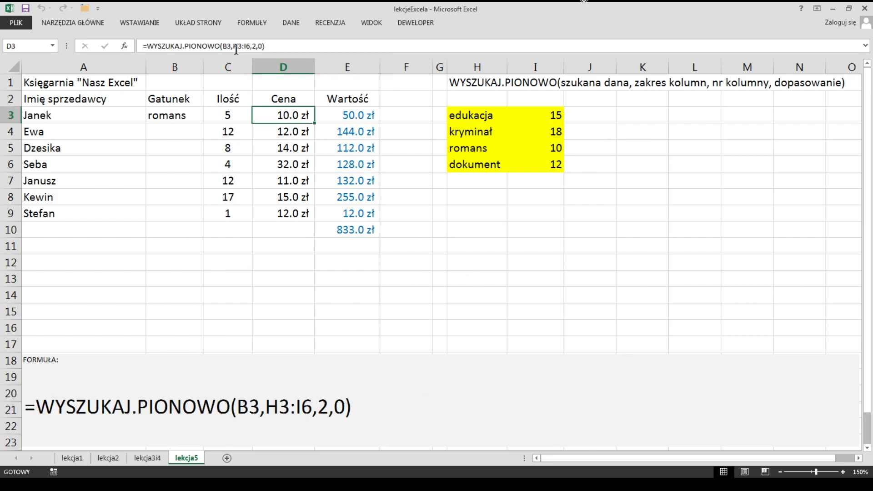
left_click(289, 131)
left_click(289, 148)
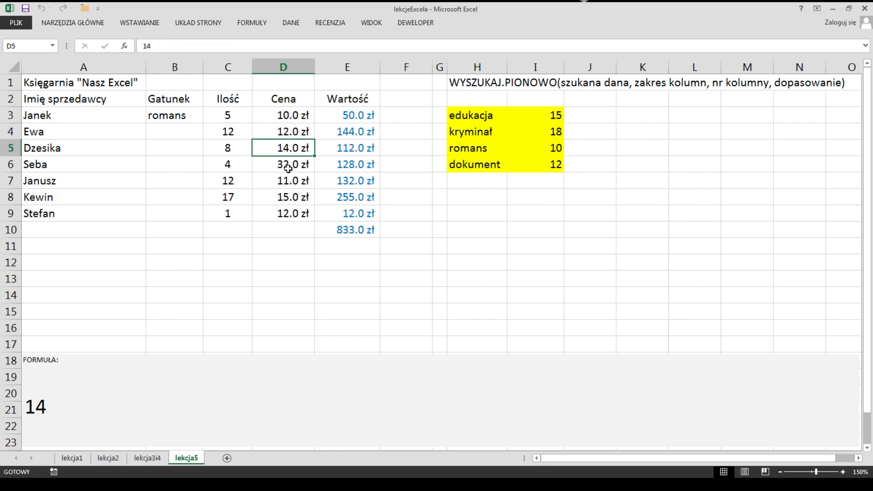
left_click(289, 164)
left_click(286, 115)
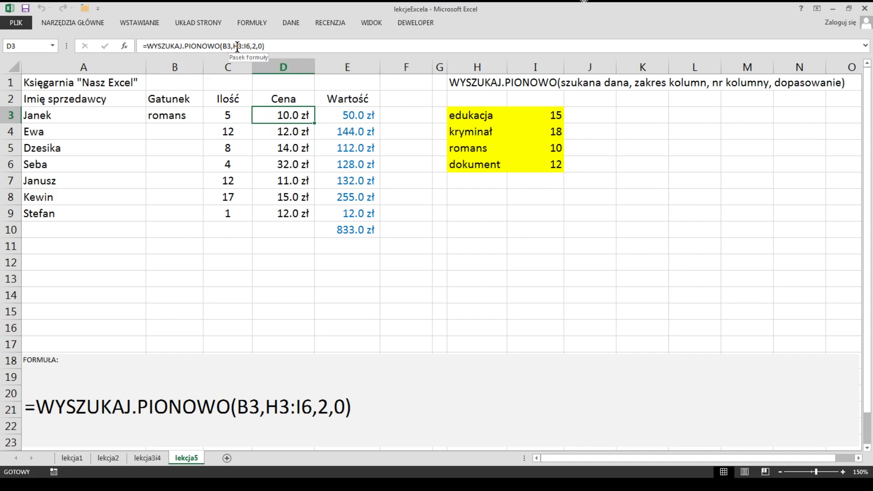
left_click(238, 45)
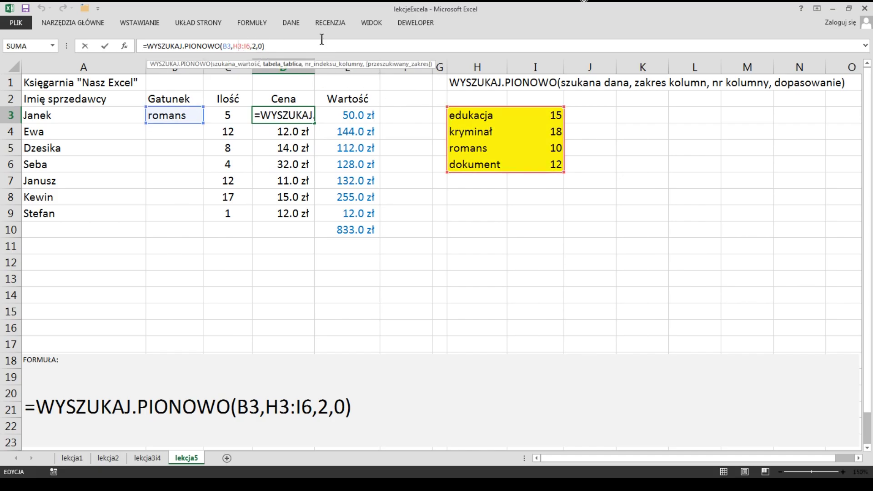
key("Left")
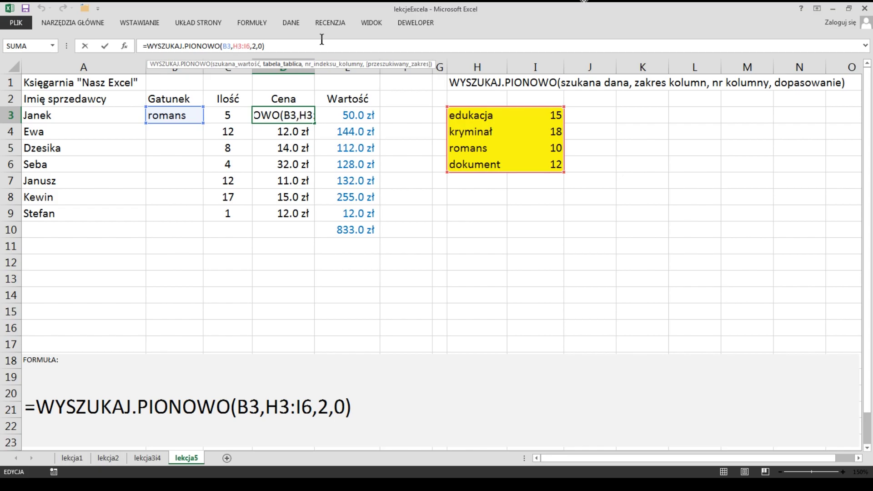
type("$")
key("Right")
type("$")
key("Right")
key("Right")
type("$")
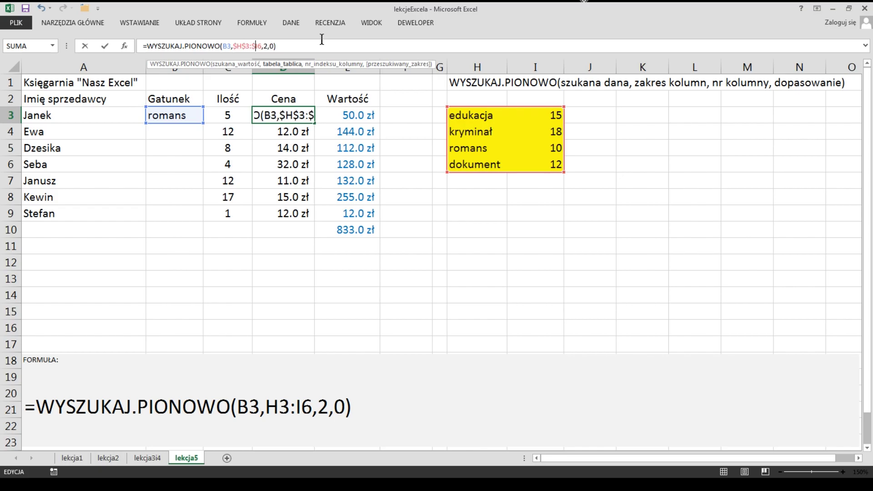
key("Right")
type("$")
key("Return")
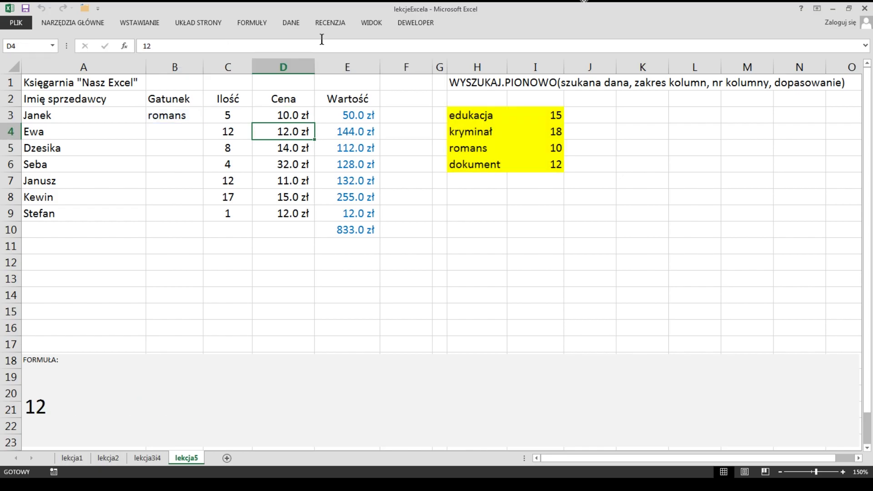
Copy D3's formula into Ewa's price cell D4, which returns #N/D!
key("Up")
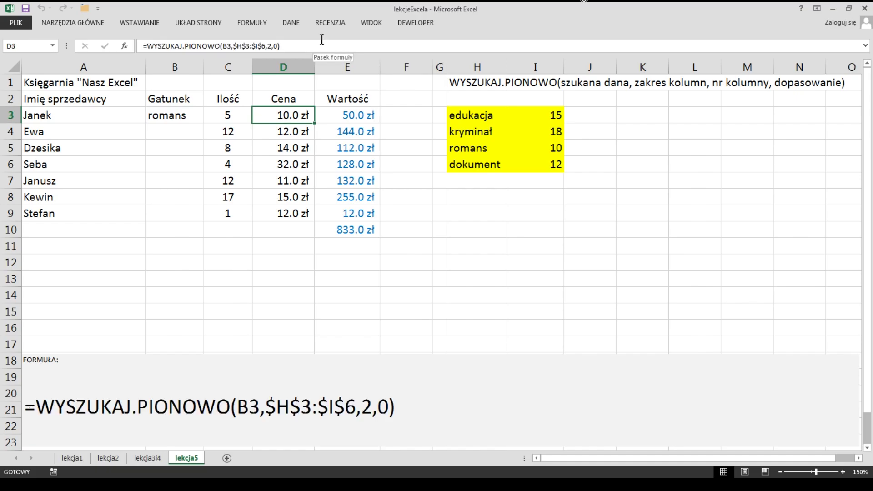
key("ctrl+c")
key("Down")
key("ctrl+v")
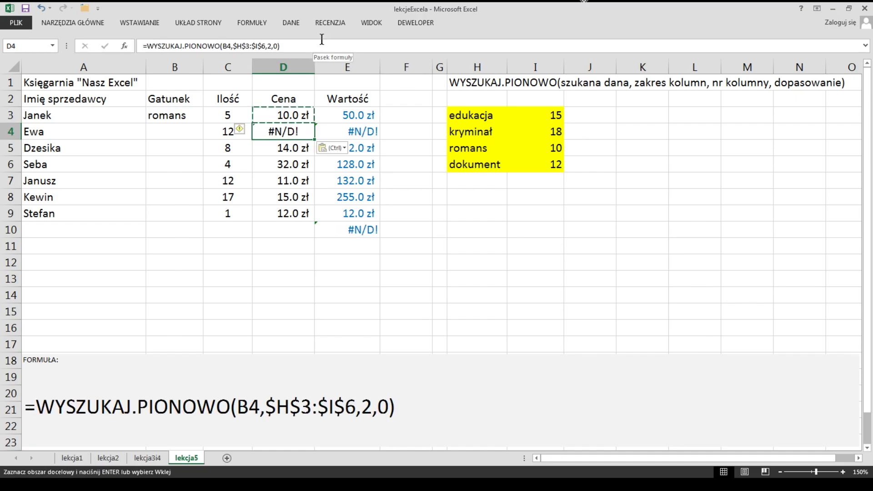
key("Escape")
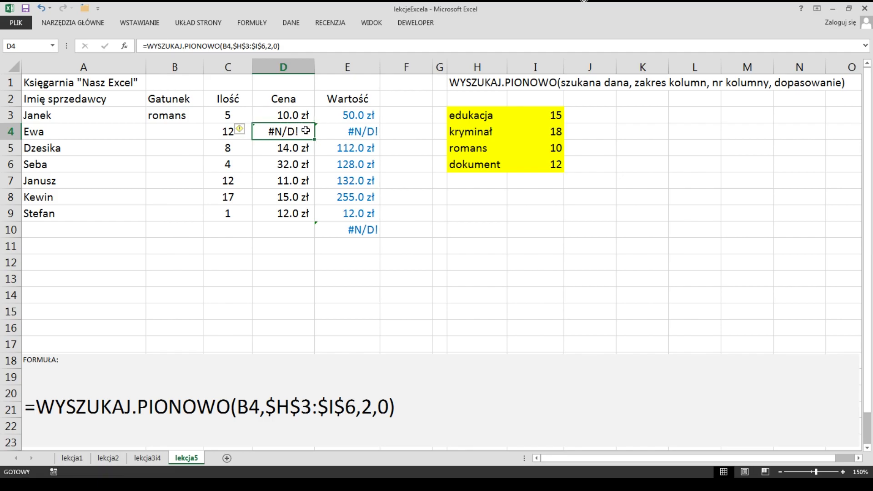
key("F2")
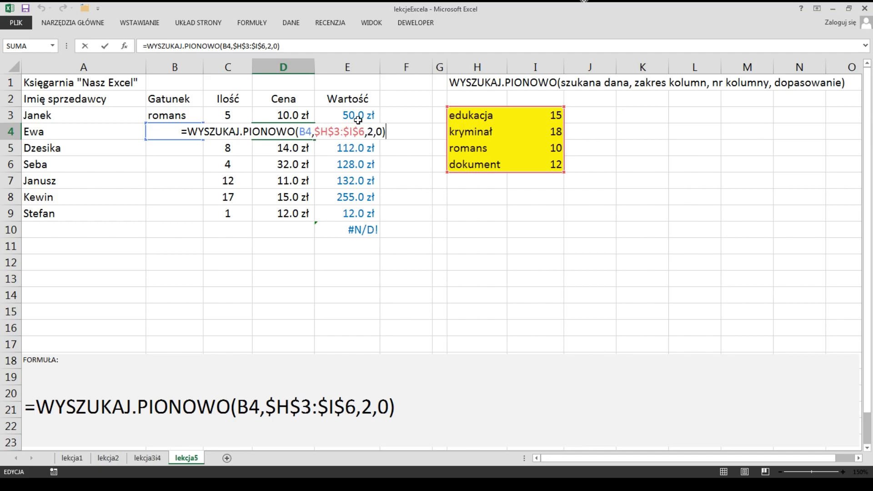
key("ctrl+Return")
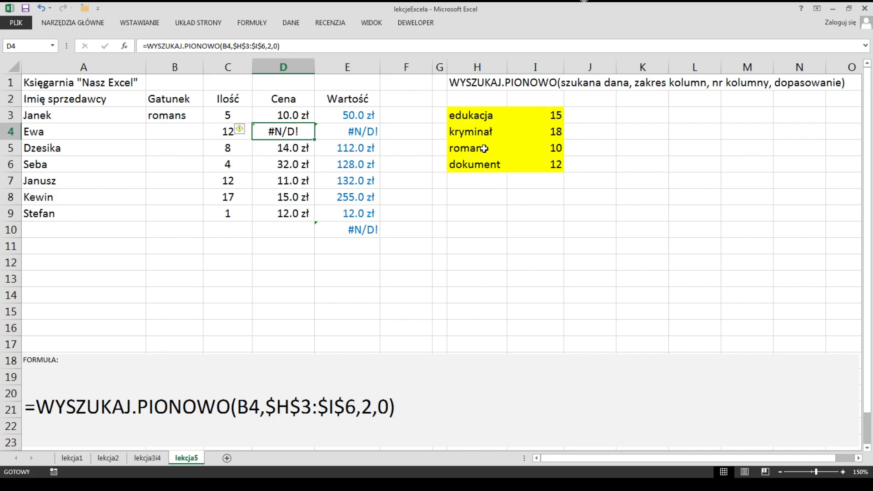
Wrap D3's lookup in jeżeli(b3<>"", …,0) so a blank genre returns 0.
left_click(277, 116)
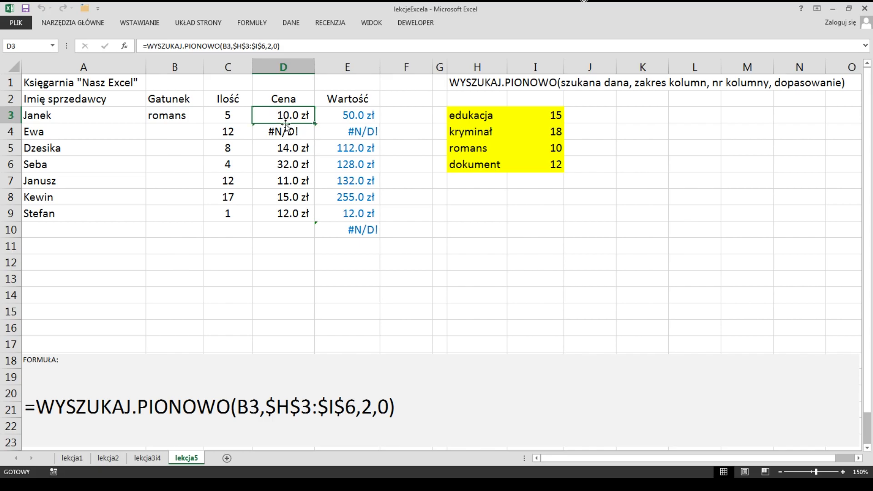
left_click(147, 46)
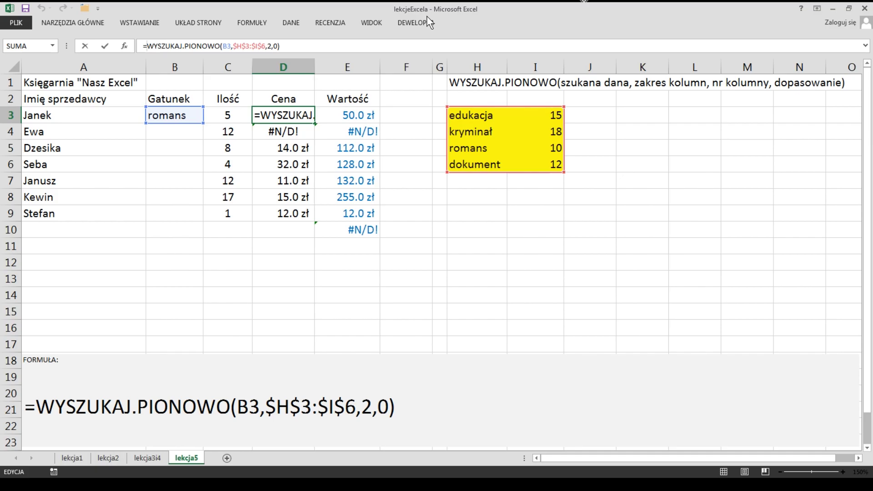
type("jeże")
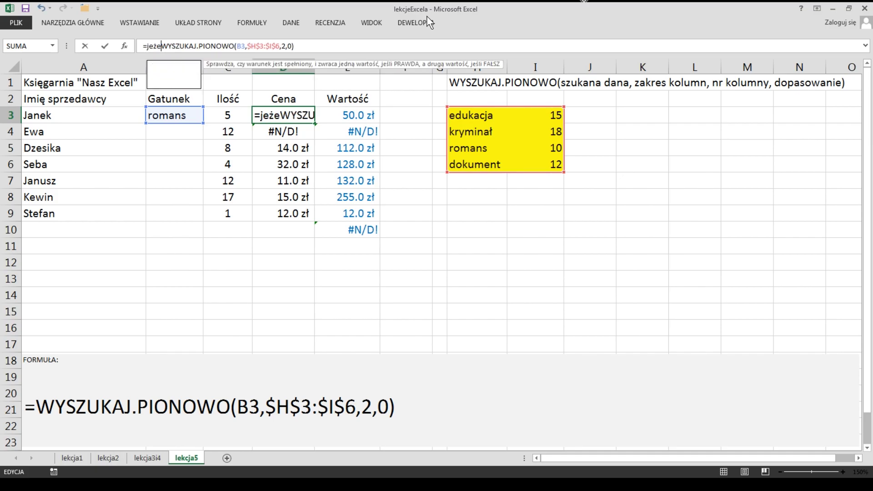
type("li")
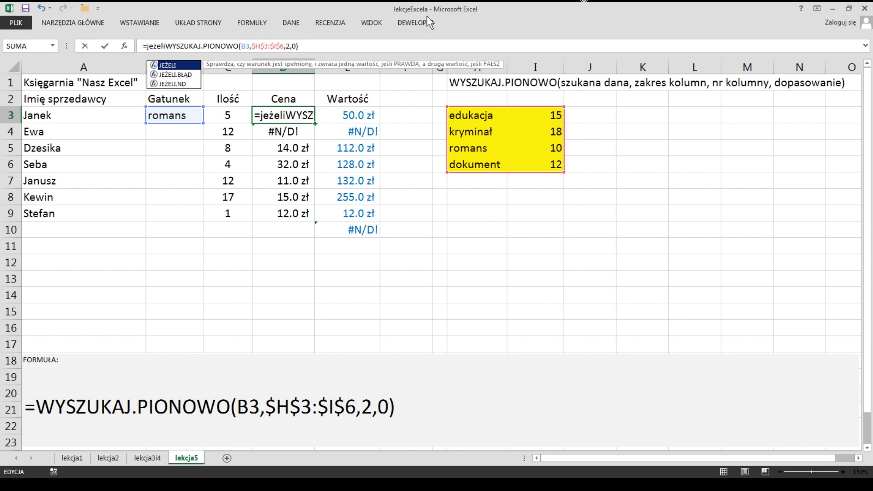
type("(")
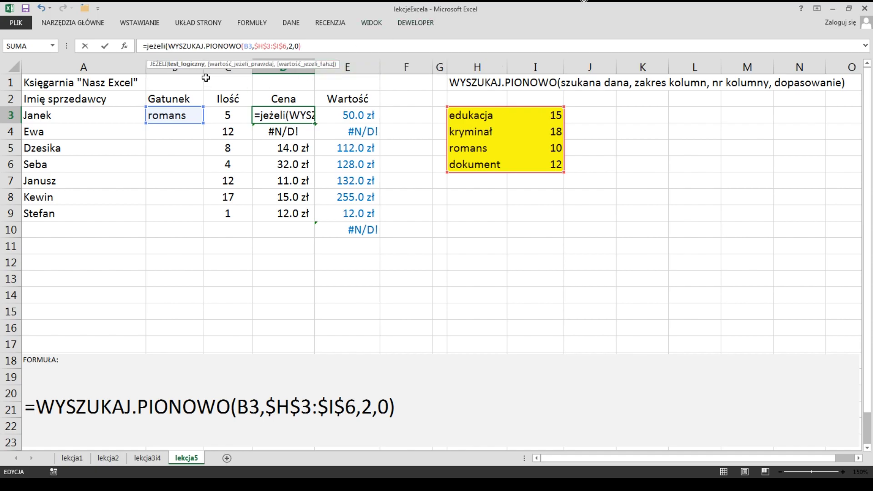
left_click_drag(228, 64, 239, 11)
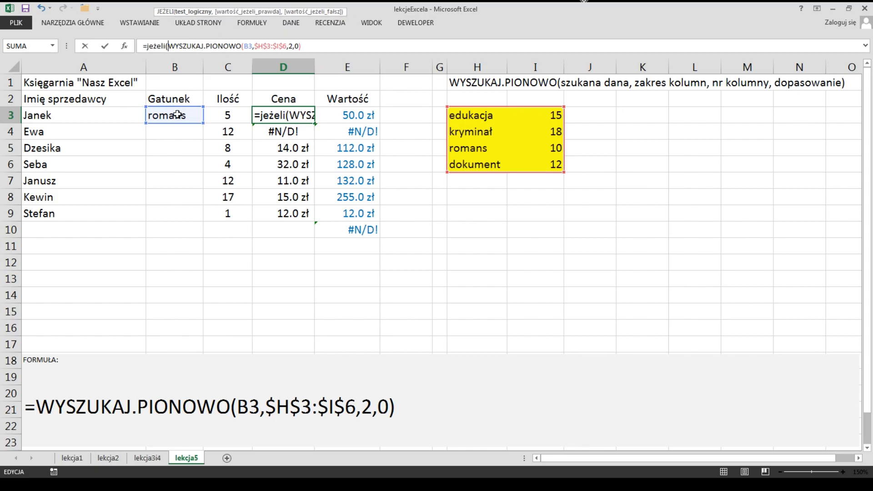
type("b")
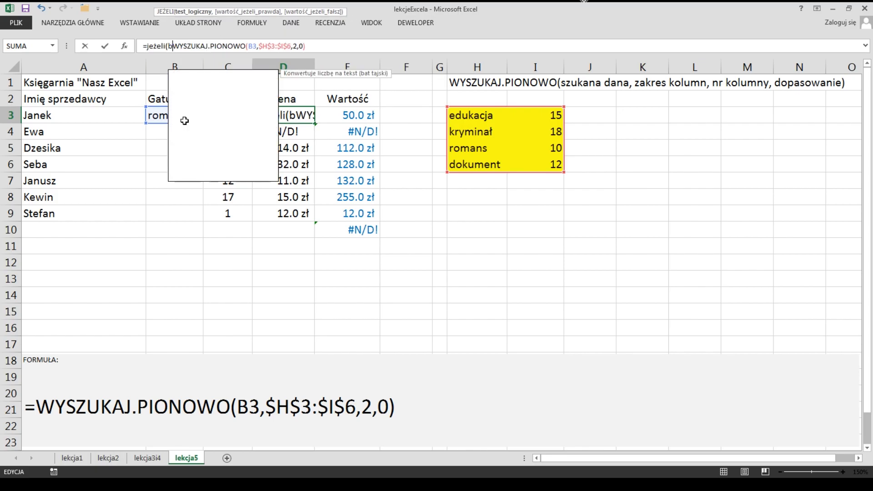
type("3<>")
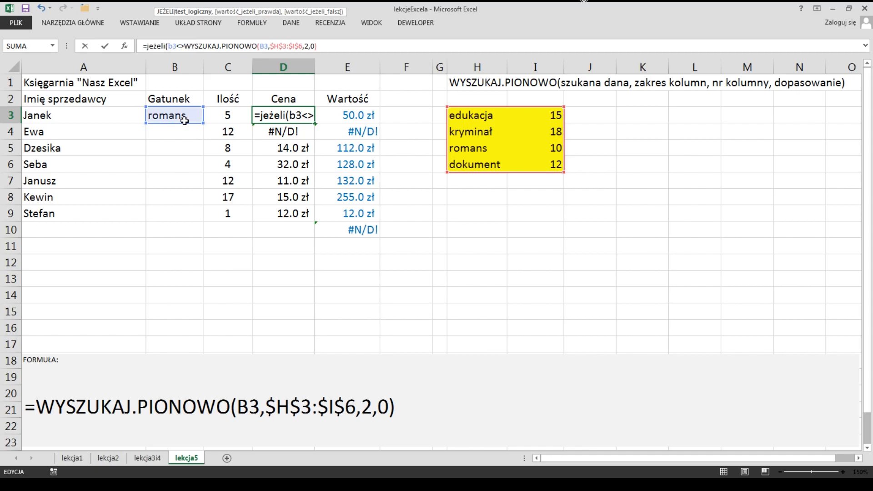
type("\"\"")
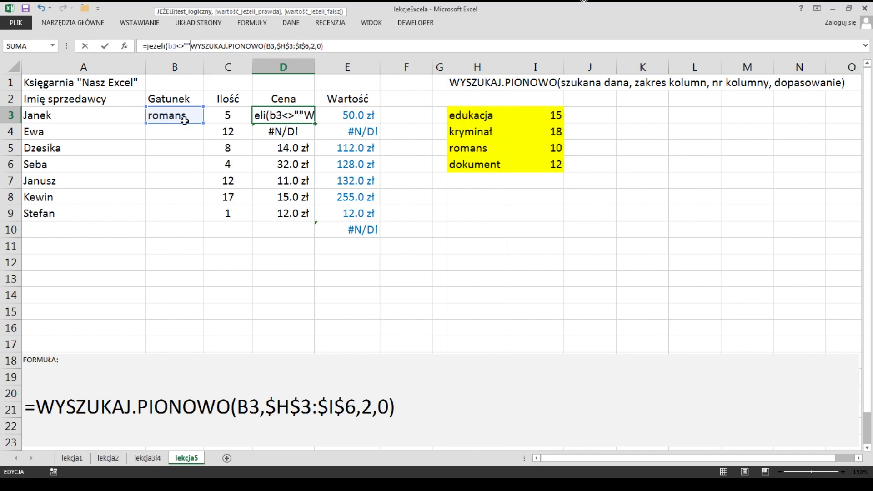
type(",")
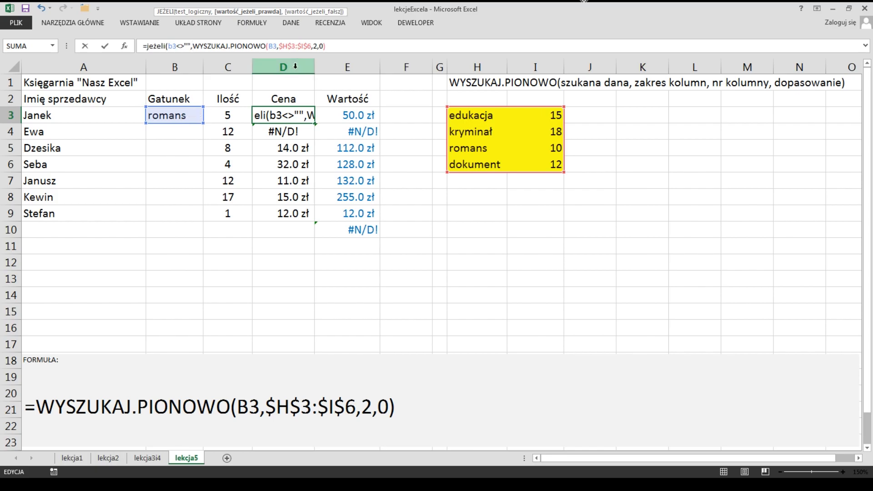
left_click(332, 46)
type(",")
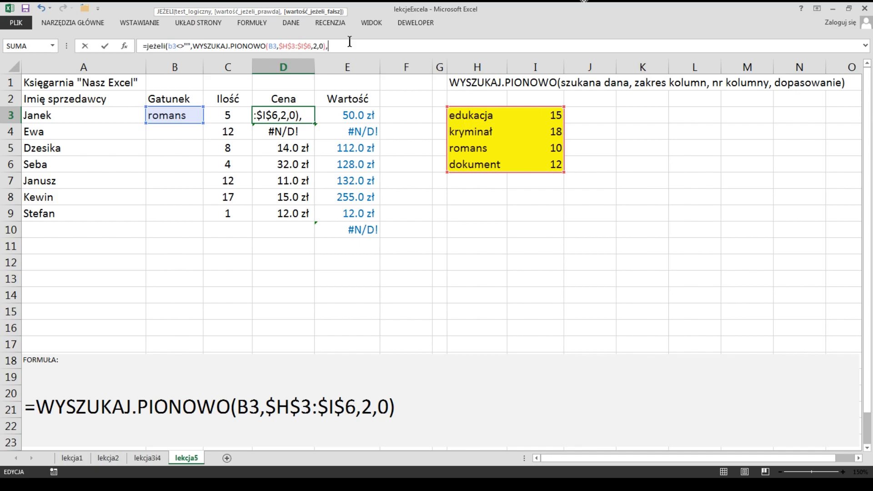
type("0")
type(")")
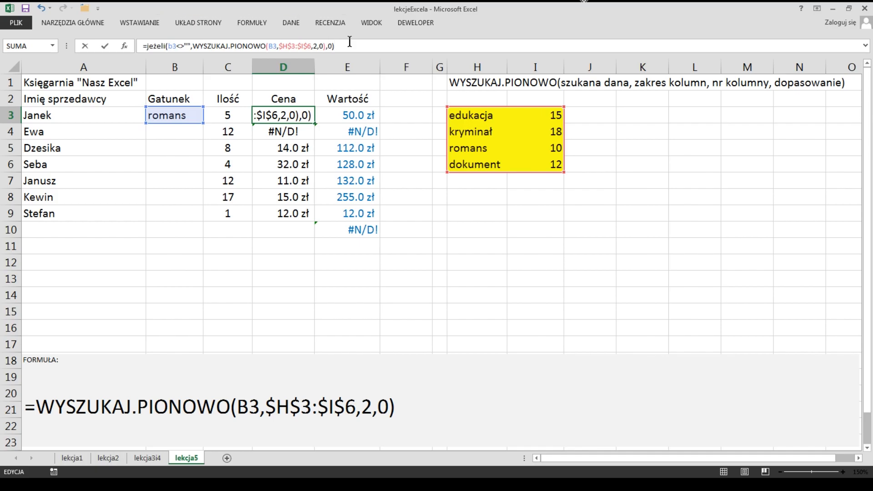
Confirm the new JEŻELI price formula in D3 and fill it down into D4.
key("Return")
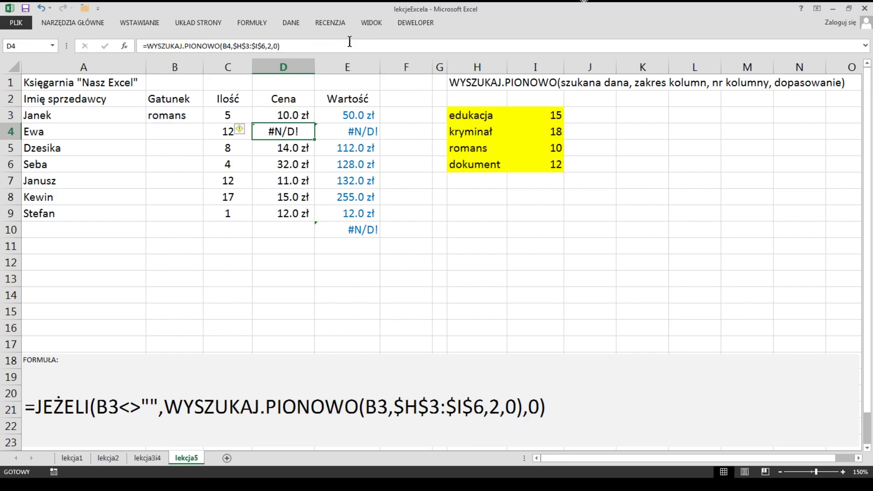
key("Up")
key("shift+Down")
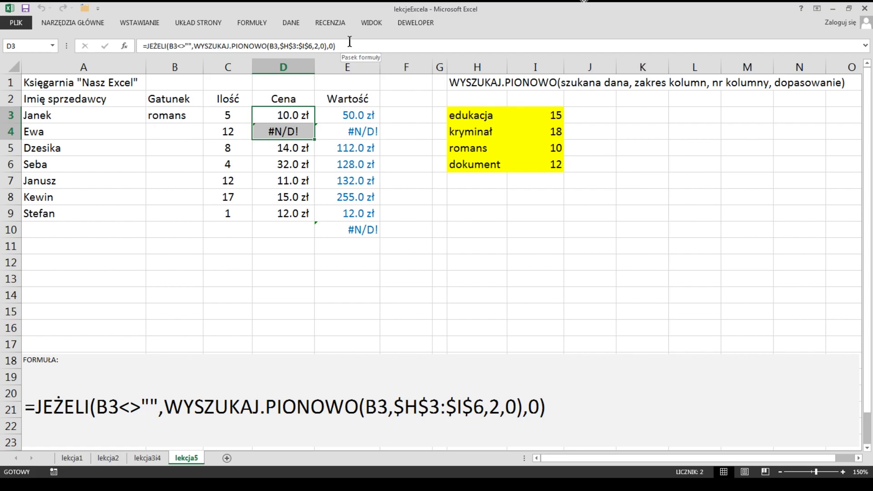
key("ctrl+d")
key("Down")
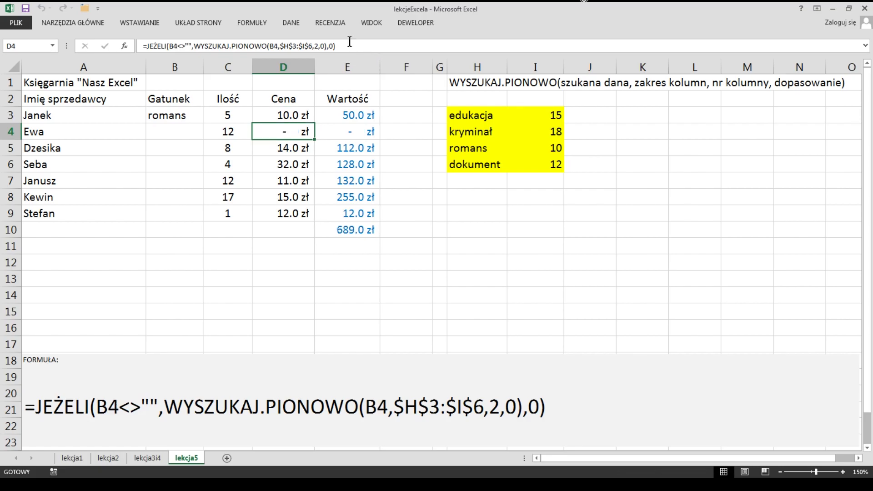
Clear the quantity 12 in C4 and set the genre in B4 to kryminał.
key("Left")
key("Left")
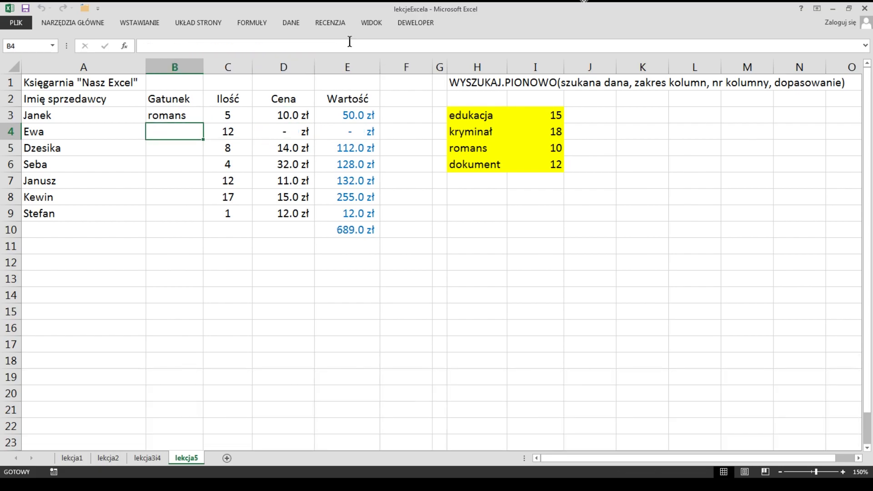
key("Left")
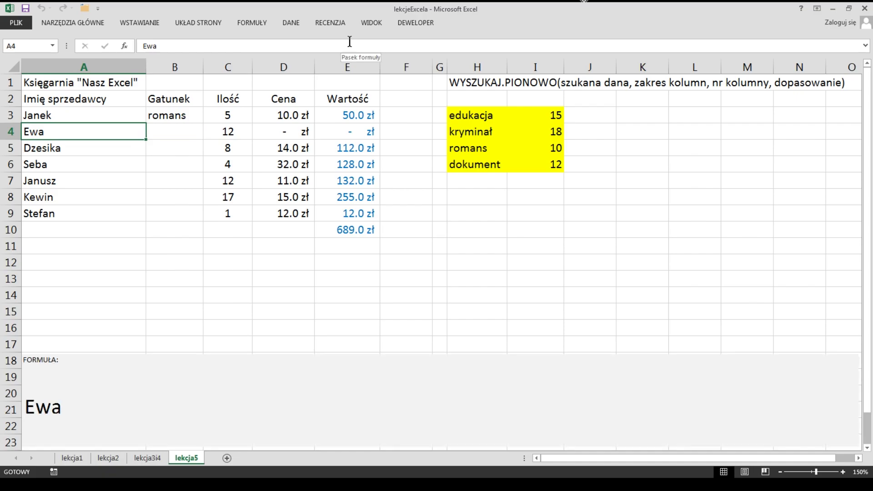
key("Right")
key("Right")
key("Right")
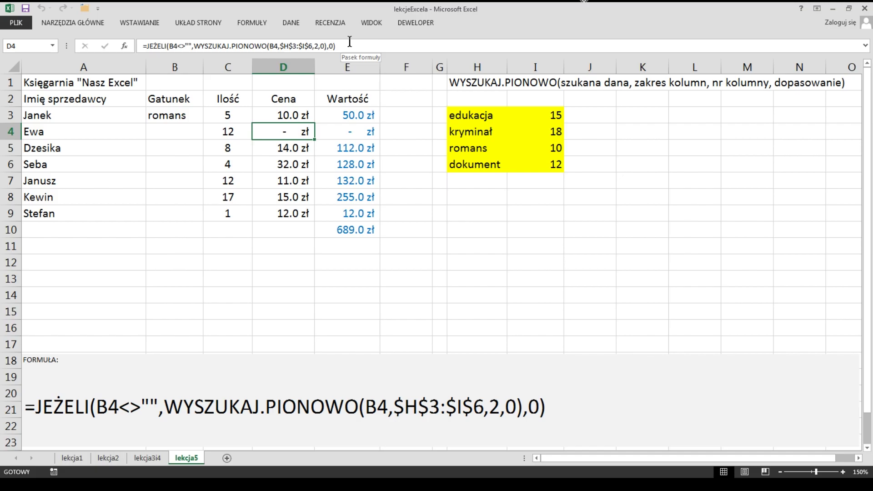
key("Left")
key("Delete")
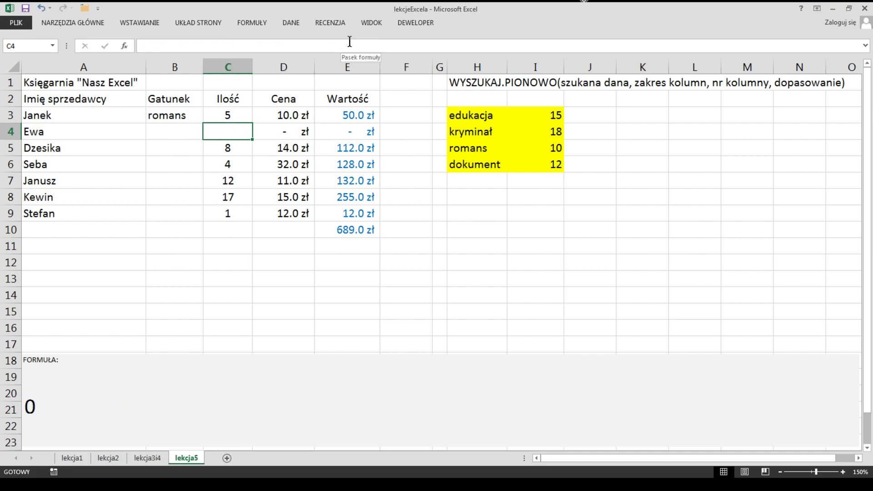
key("Left")
type("kr")
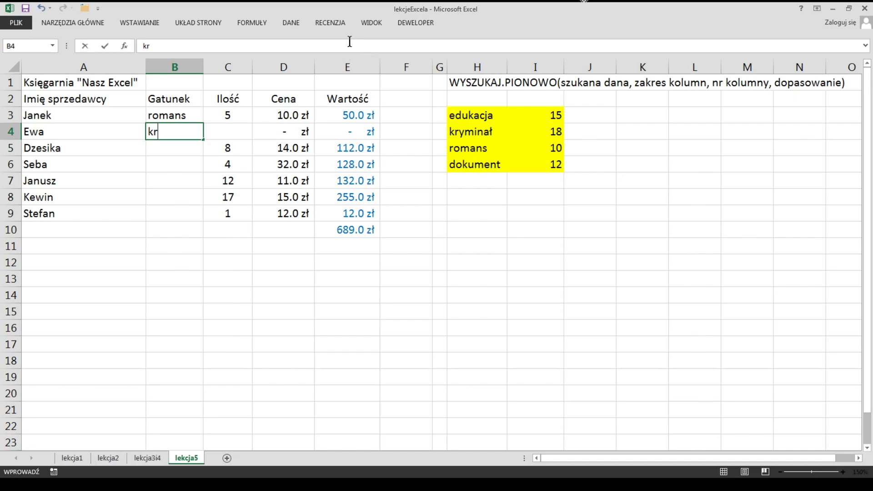
type("yminał")
key("Right")
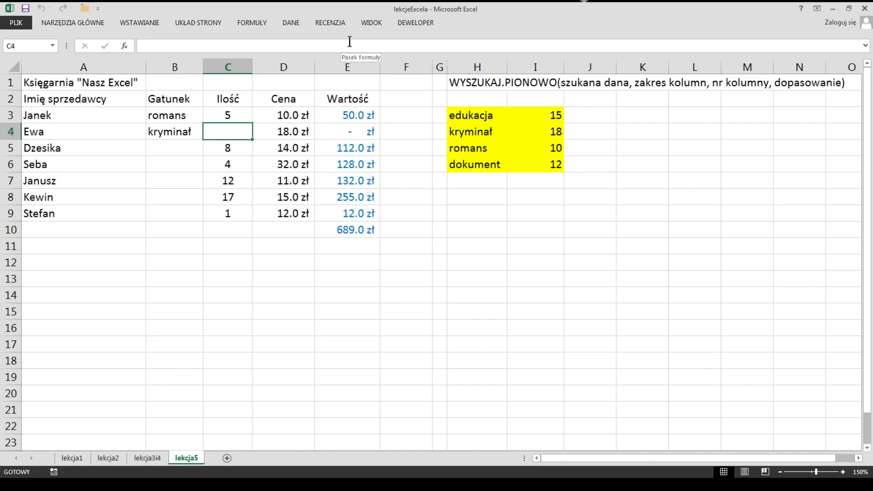
Enter quantity 2 in C4 and check the resulting price and value in D4 and E4.
type("2")
key("Return")
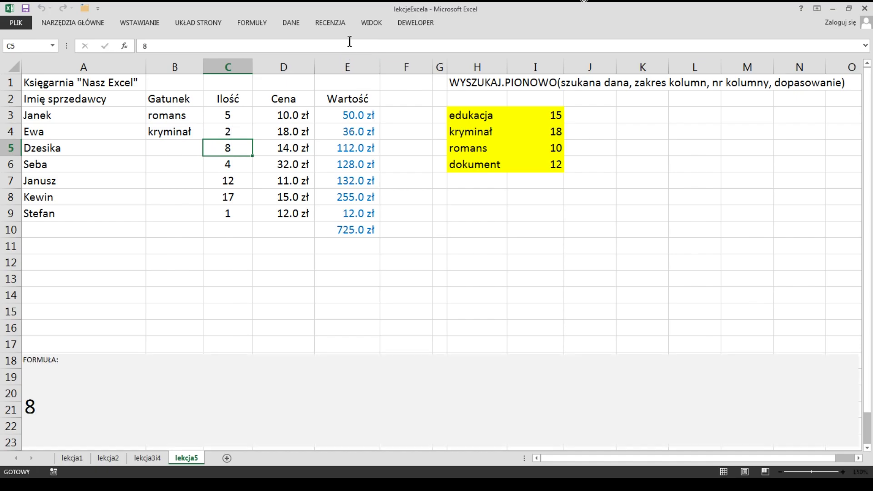
key("Up")
key("Right")
key("Right")
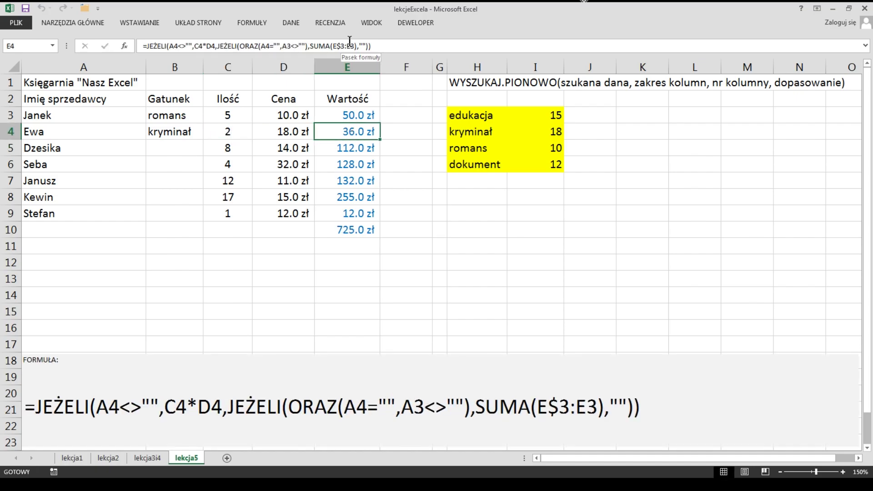
key("Left")
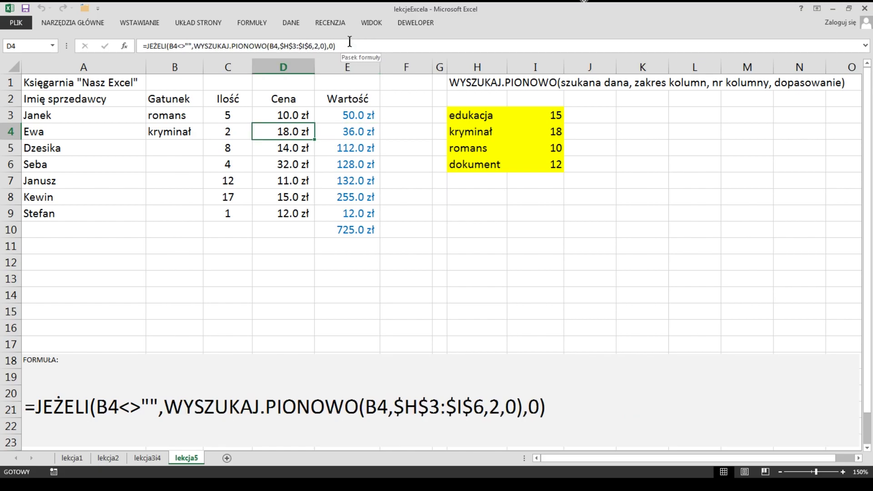
Fill the D4 price formula down through D9 and check the copied results.
key("shift+Down")
key("shift+Down")
key("shift+Down")
key("shift+Down")
key("shift+Down")
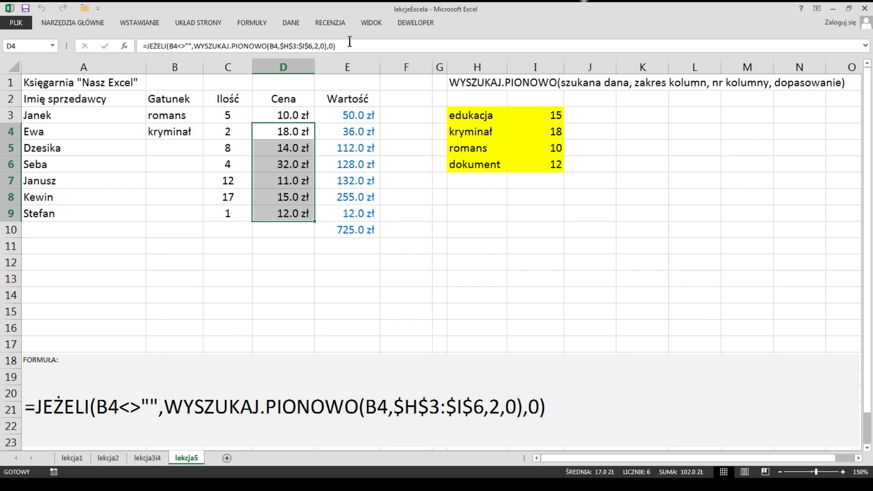
key("ctrl+d")
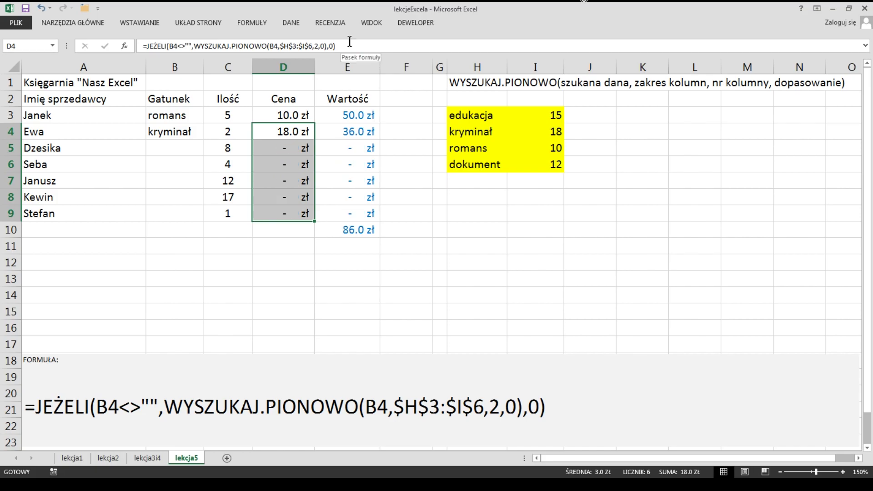
key("Down")
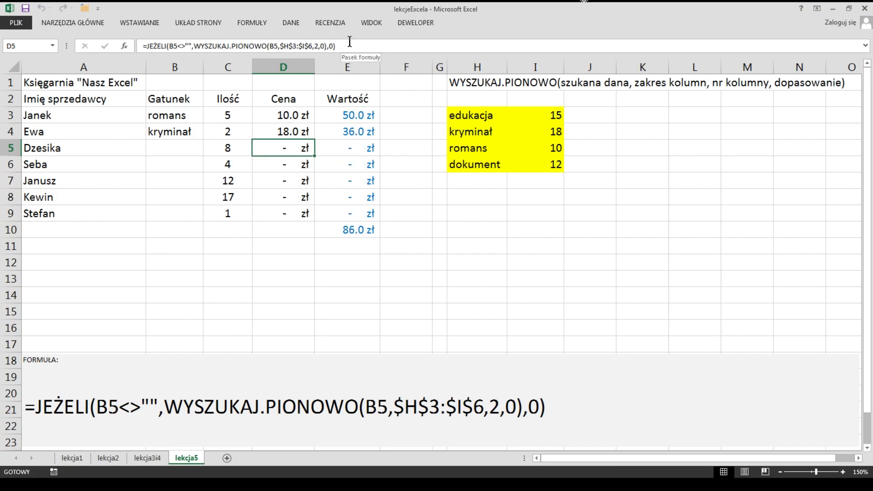
key("Down")
key("Down")
key("Down")
key("Up")
key("Up")
key("Up")
key("Left")
key("Left")
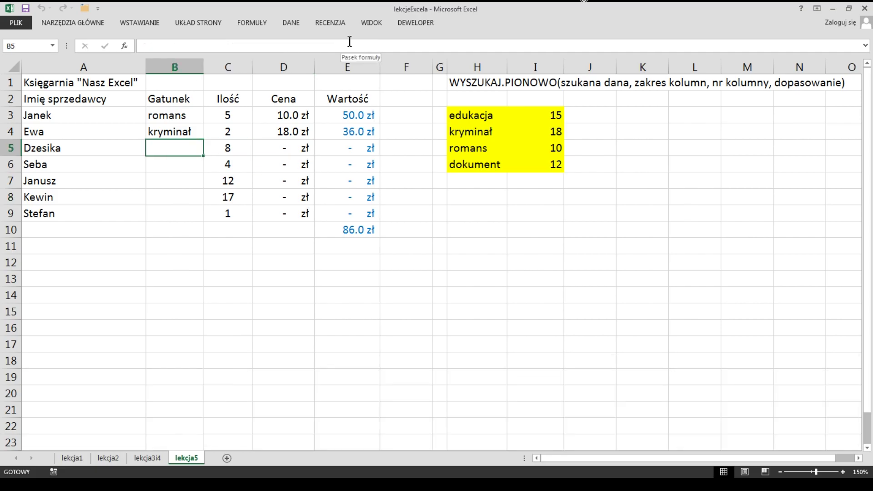
key("Right")
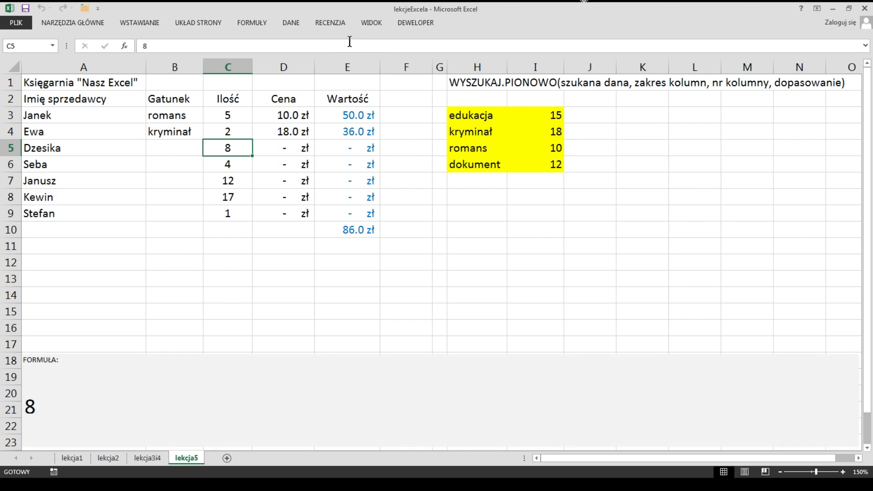
Extend the price formula from D9 into D10, then return to D3.
key("Right")
key("Down")
key("Down")
key("Down")
key("Down")
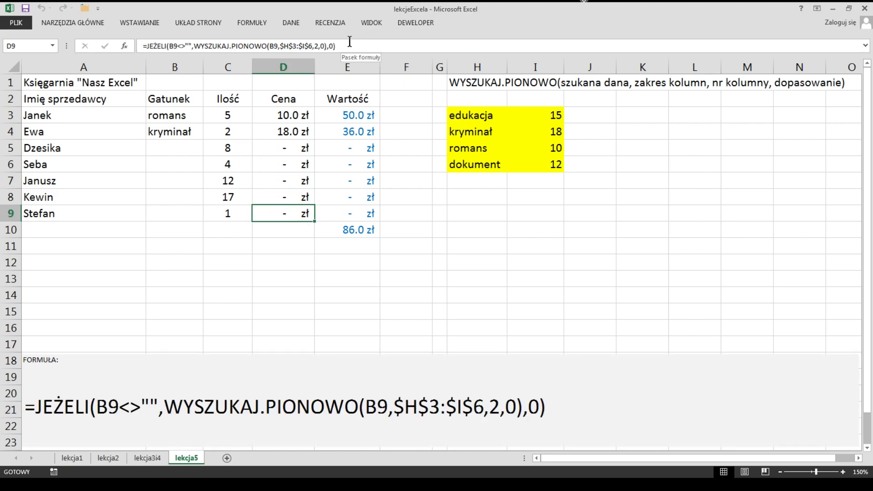
key("shift+Down")
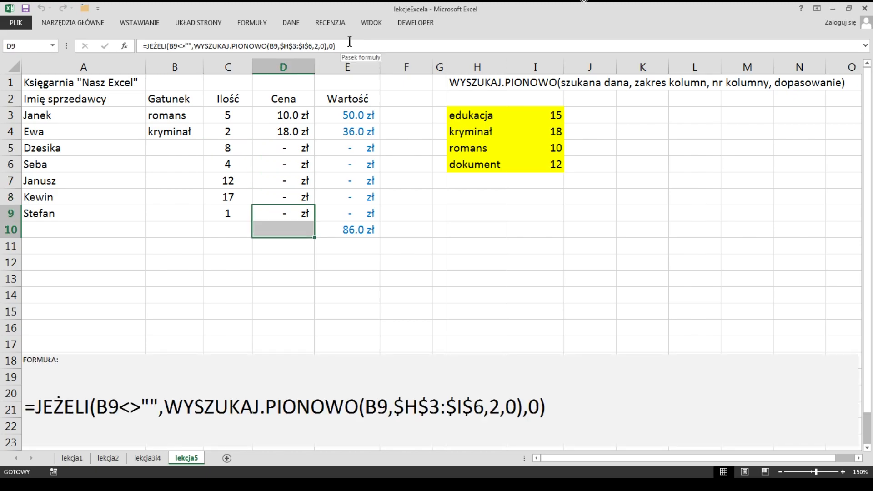
key("ctrl+d")
key("Down")
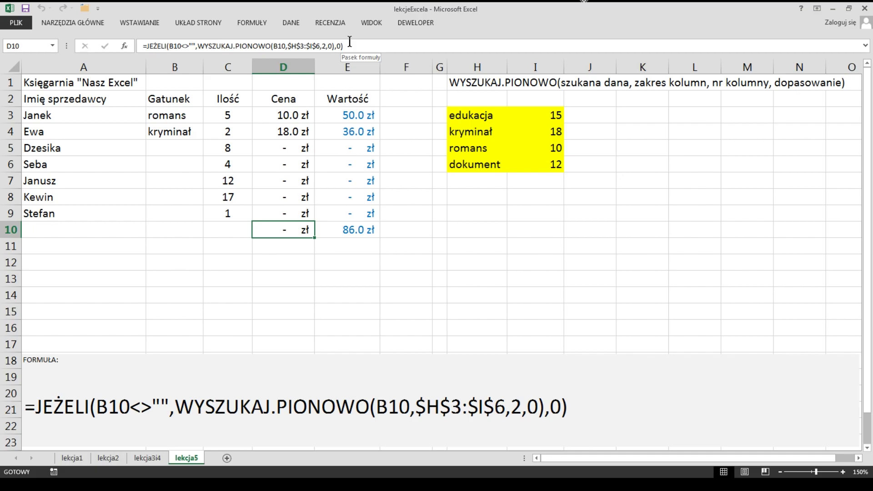
key("Up")
key("Up")
key("Up")
key("Up")
key("Up")
key("Up")
key("Up")
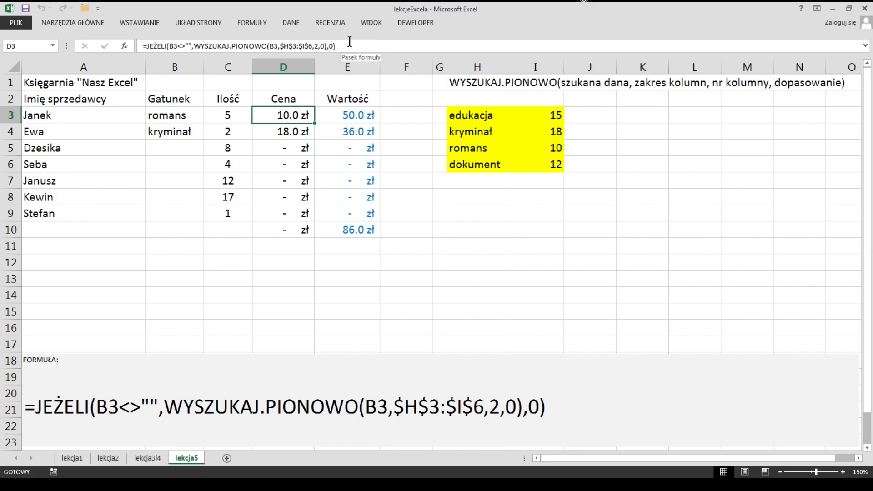
Wrap D3's price formula in JEŻELI(A3<>"",…,"") so empty seller names give blank.
left_click(147, 48)
left_click(147, 48)
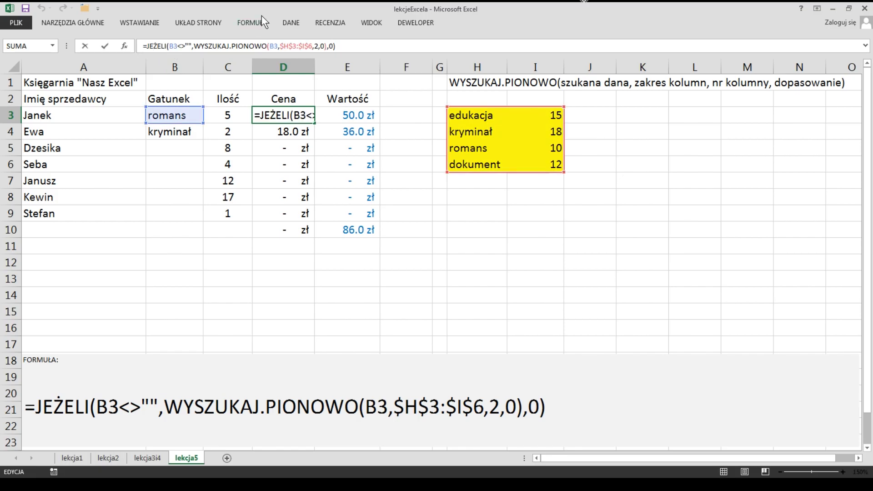
type("j")
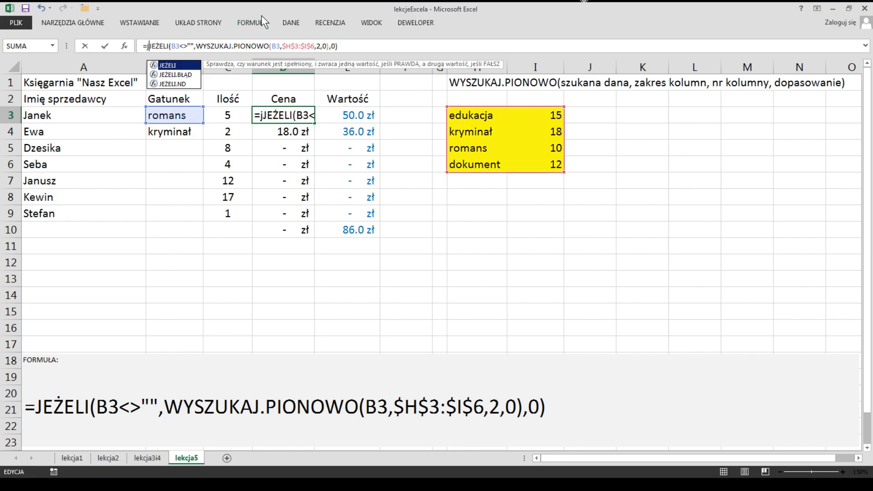
type("eżeli(")
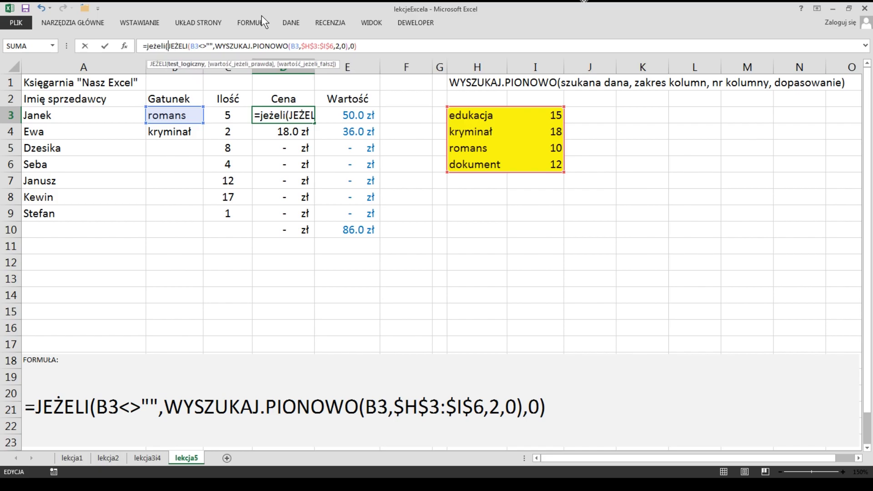
left_click(109, 116)
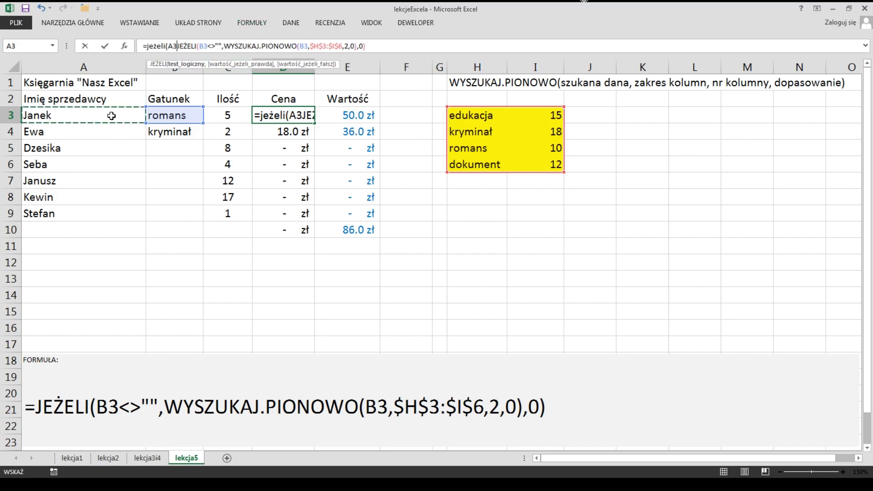
type("<>")
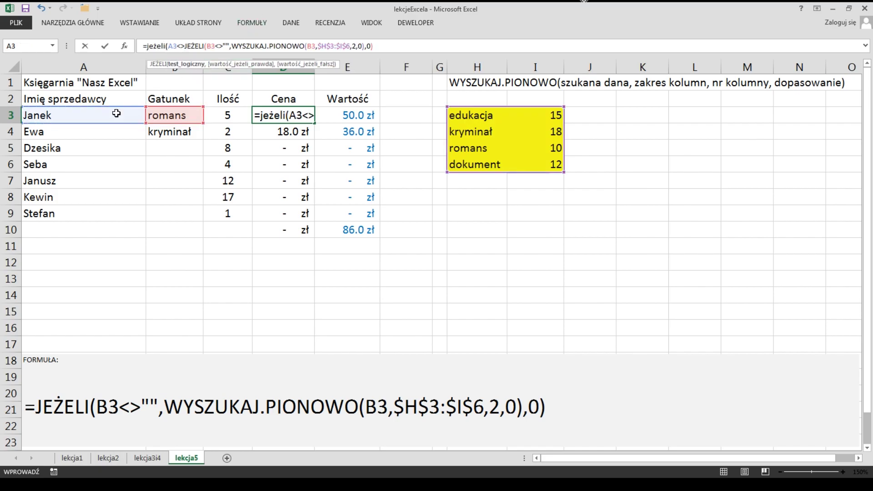
type("\"\"")
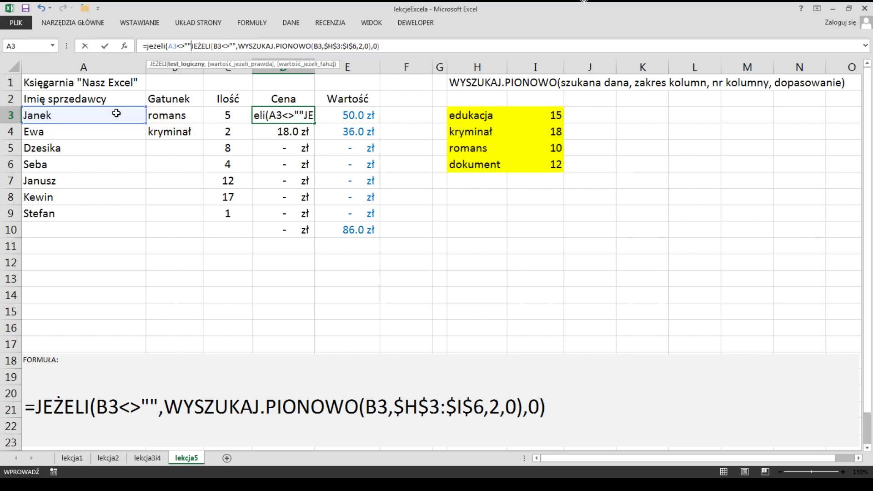
type(",")
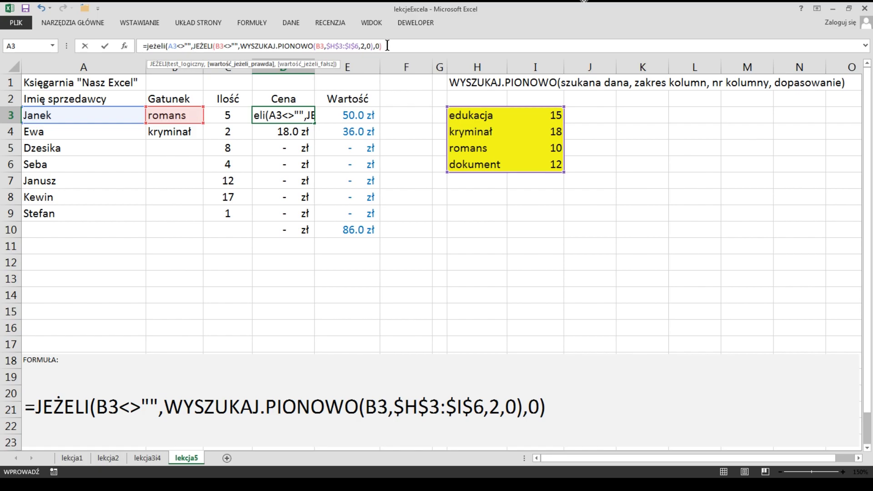
left_click(387, 45)
type(",")
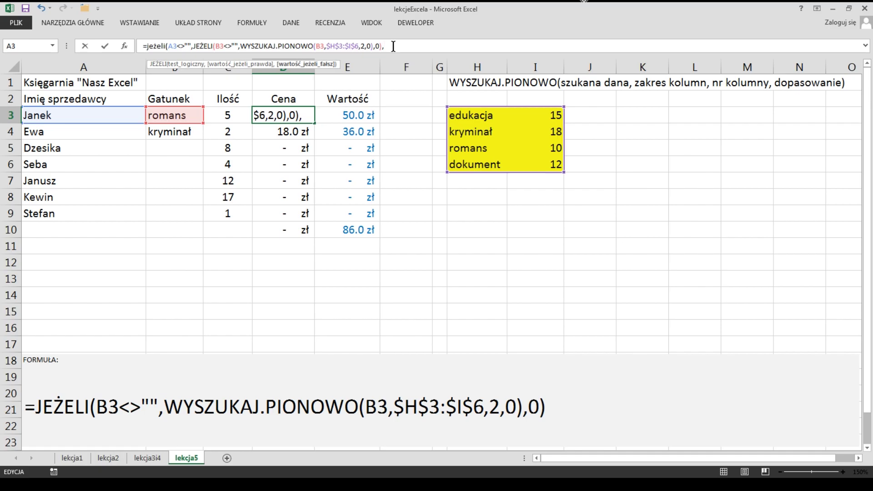
type("\"\"")
type(")")
key("Return")
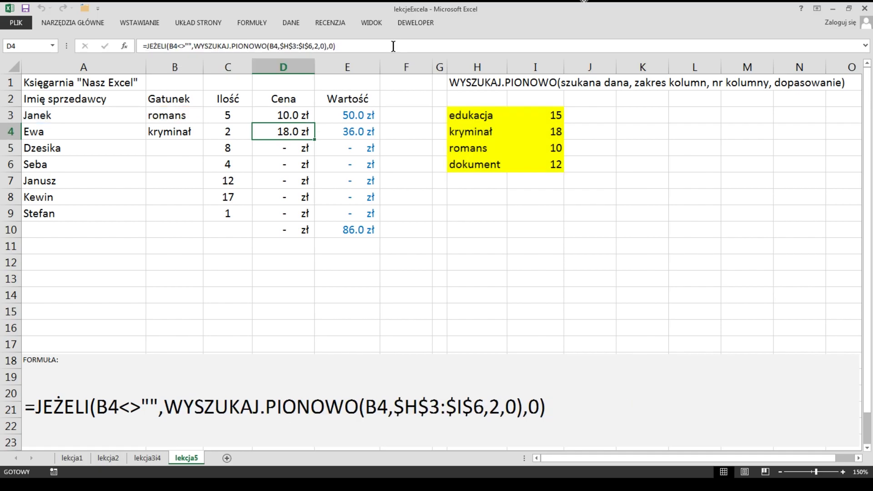
Copy the new D3 formula down through D10 and extend the selection to D15.
key("Up")
key("shift+Down")
key("shift+Down")
key("shift+Down")
key("shift+Down")
key("shift+Down")
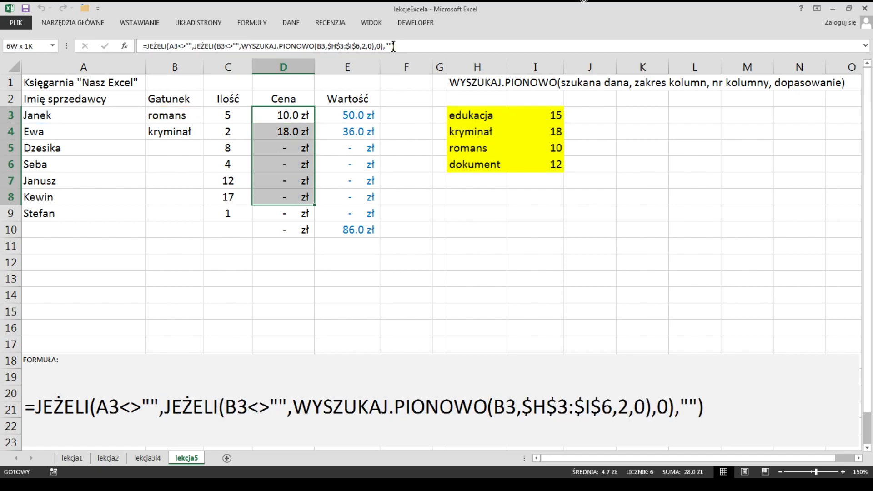
key("shift+Down")
key("shift+Down")
key("ctrl+d")
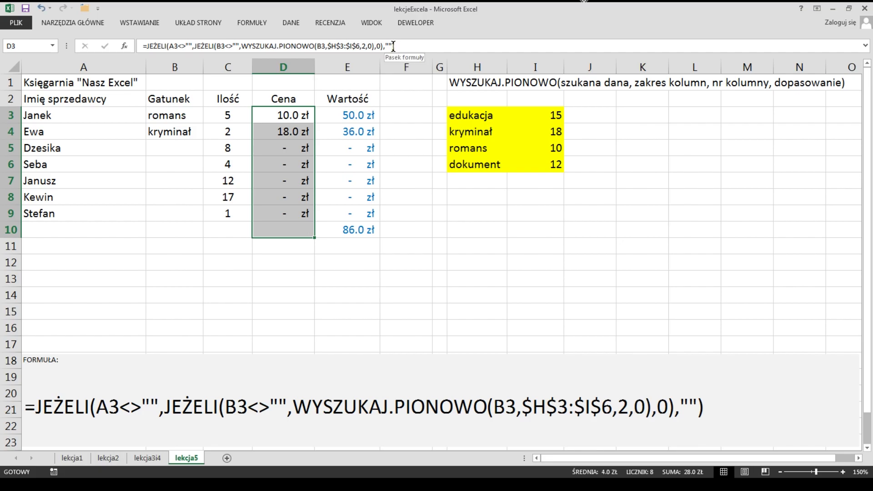
key("shift+Down")
key("shift+Down")
key("shift+Down")
key("shift+Down")
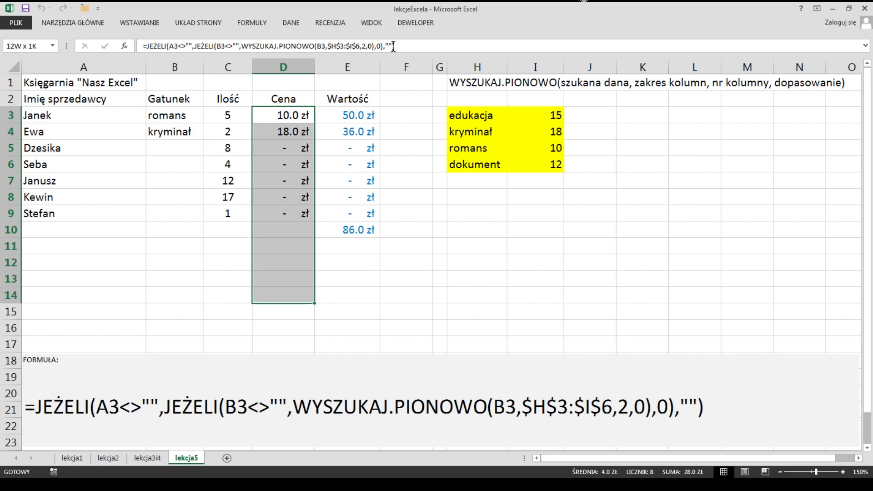
key("shift+Down")
Inspect the seller names, the blank rows and the value formula in E3.
key("Left")
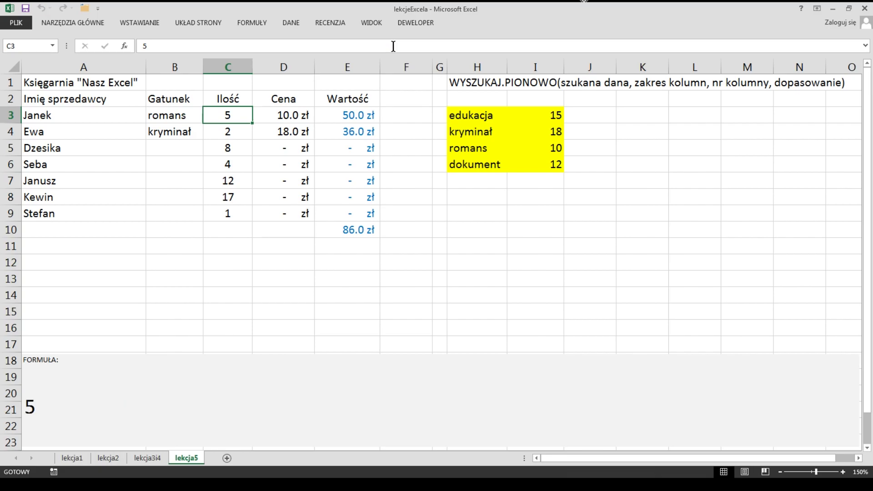
key("Left")
key("Left")
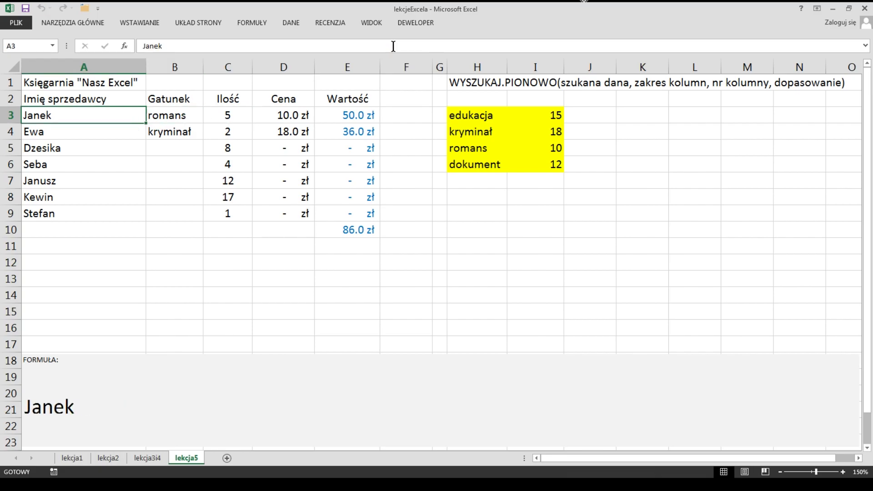
key("Down")
key("Down")
key("Down")
key("Down")
key("Down")
key("Down")
key("Down")
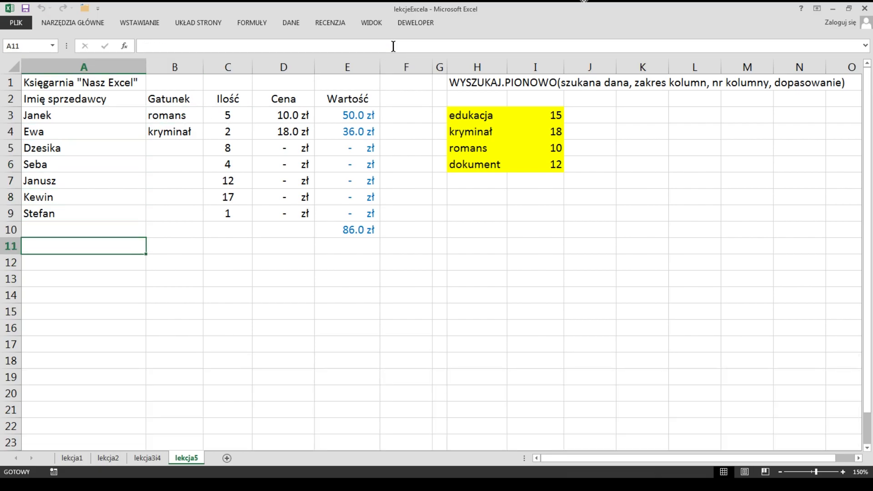
key("Right")
key("Right")
key("Right")
key("Right")
key("Down")
key("Down")
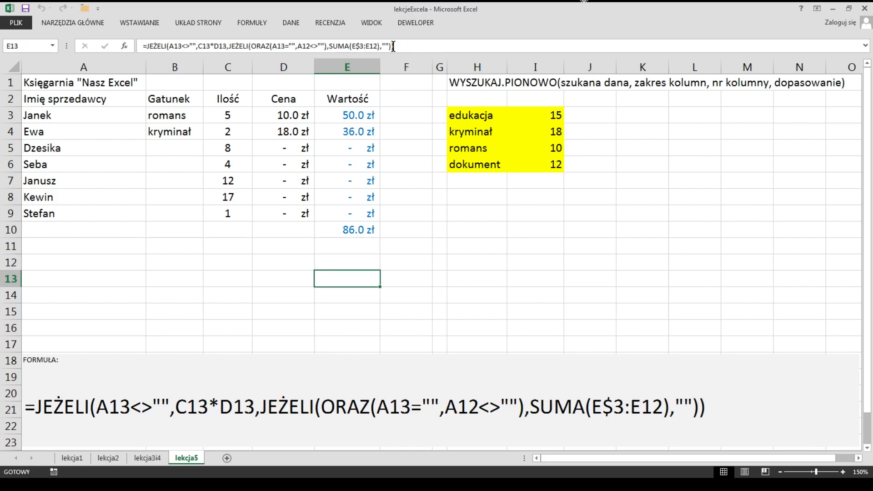
key("Up")
key("Up")
key("Up")
key("Up")
key("Up")
key("Up")
key("Up")
key("Up")
key("Up")
key("Up")
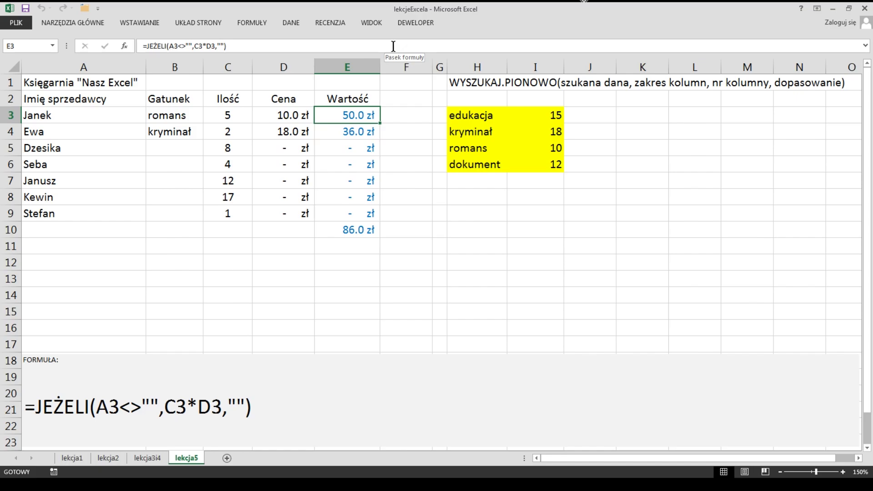
Review the updated D3 price formula and select the range D3:D15.
key("Left")
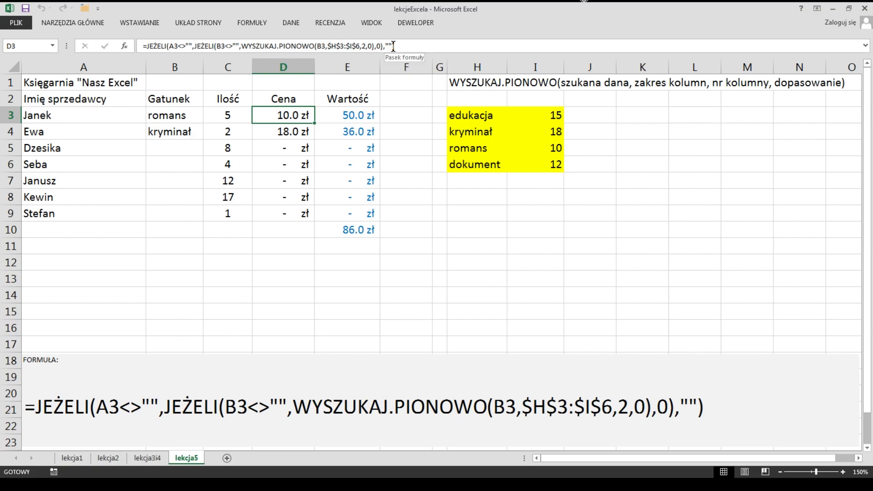
key("Left")
key("Left")
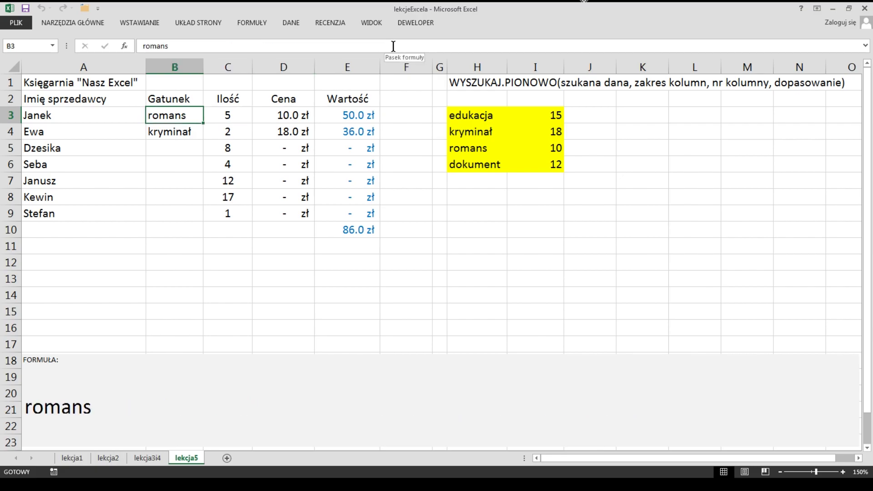
key("Right")
key("Right")
key("shift+Down")
key("shift+Down")
key("shift+Down")
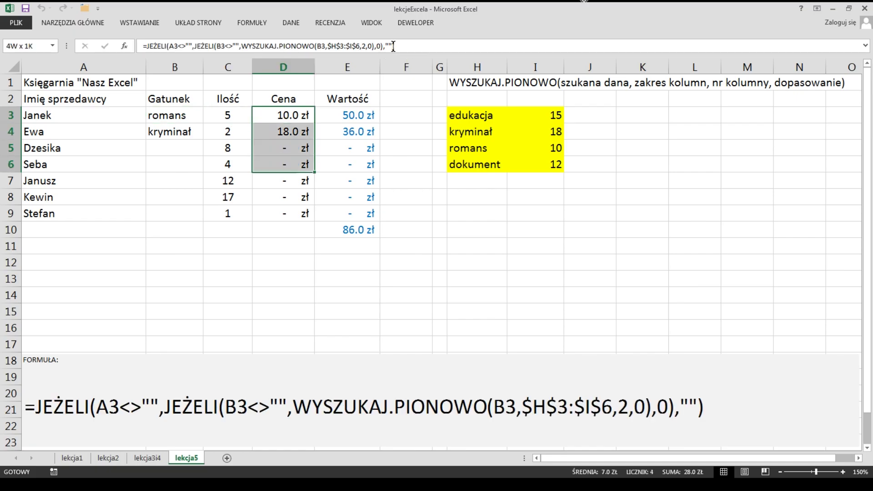
key("shift+Down")
key("shift+Down")
key("shift+Down")
key("shift+Down")
key("shift+Down")
key("shift+Down")
key("shift+Down")
key("shift+Down")
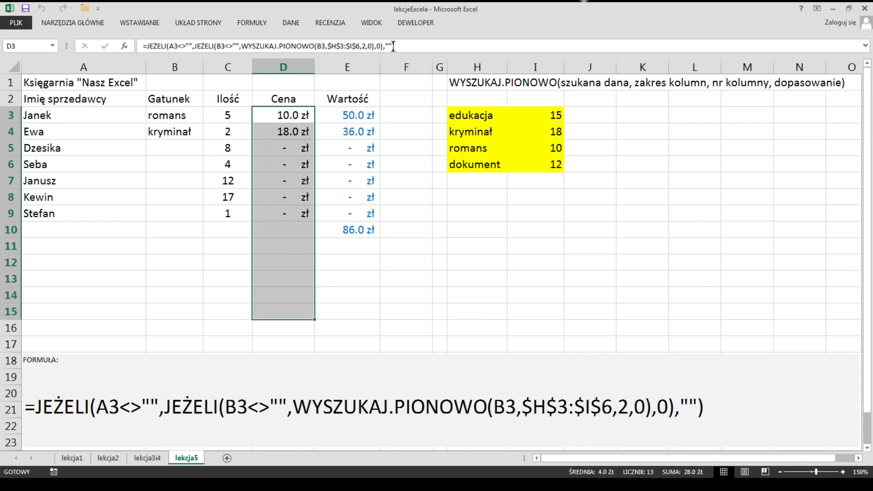
Colour the selected Cena prices standard blue, then deselect by returning to A1.
left_click(89, 23)
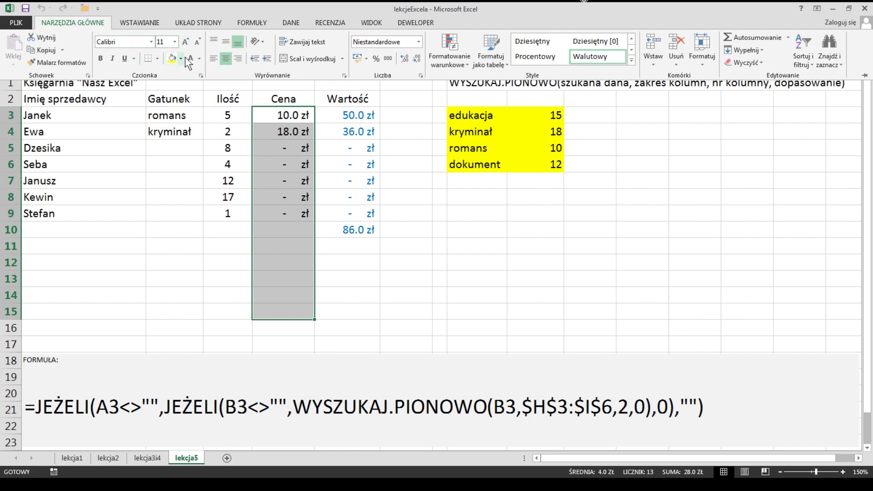
left_click(200, 61)
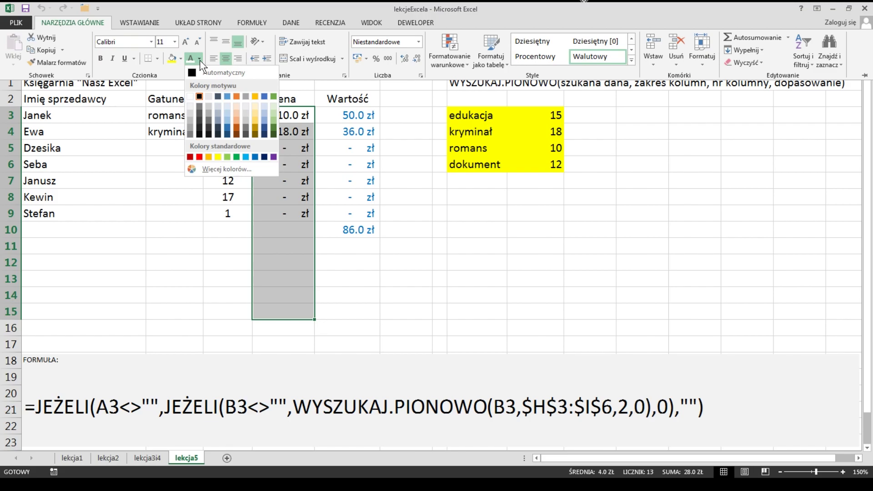
left_click(254, 157)
left_click(101, 26)
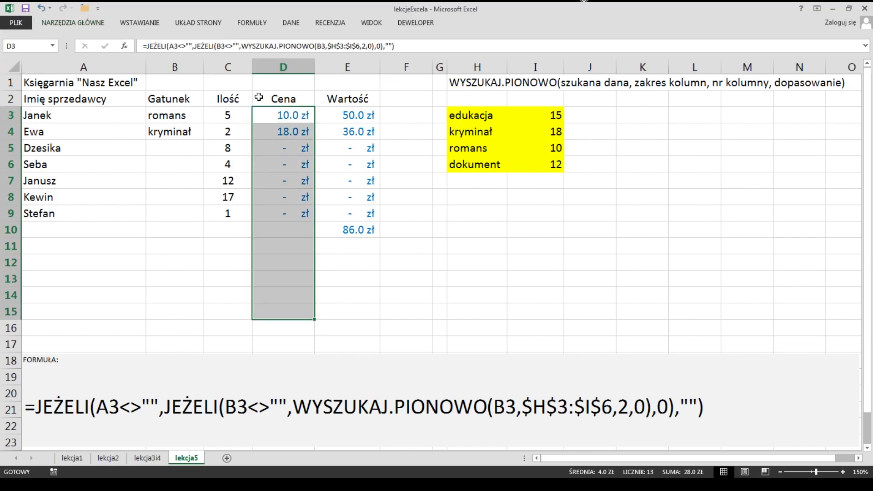
left_click(281, 121)
left_click(119, 83)
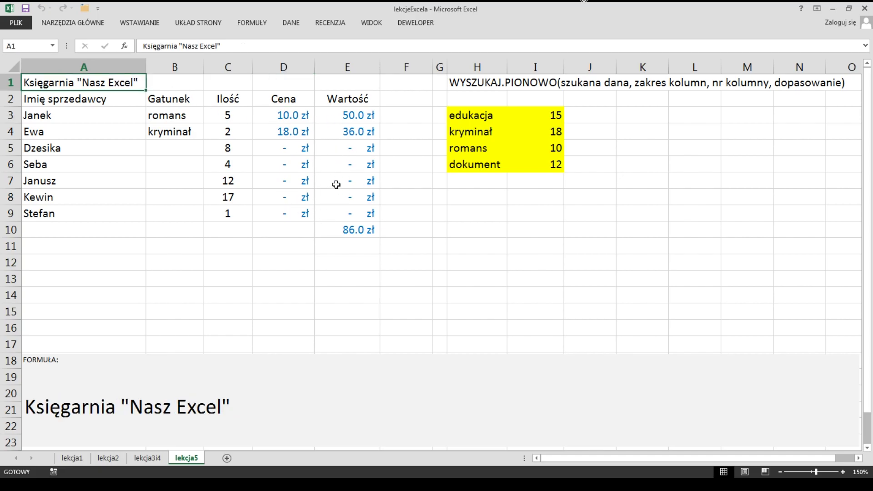
Enter romans as the genre in B5 and verify its price of 10 in the price table.
left_click(174, 146)
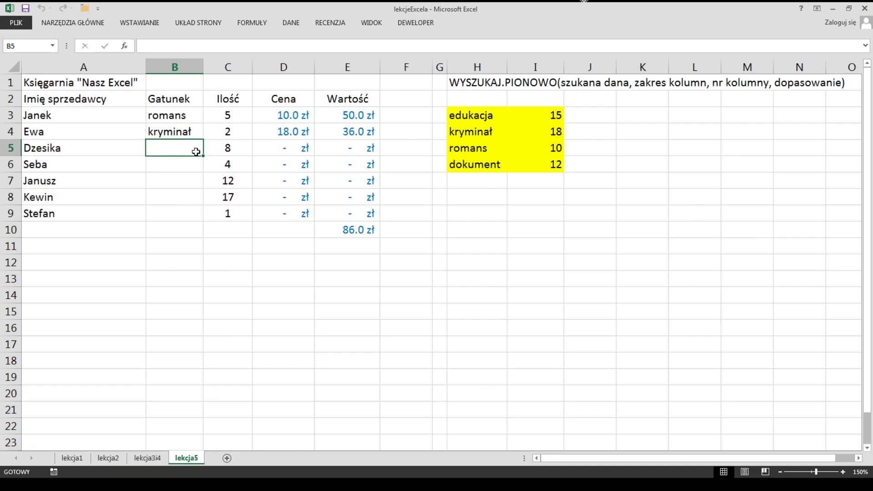
type("romans")
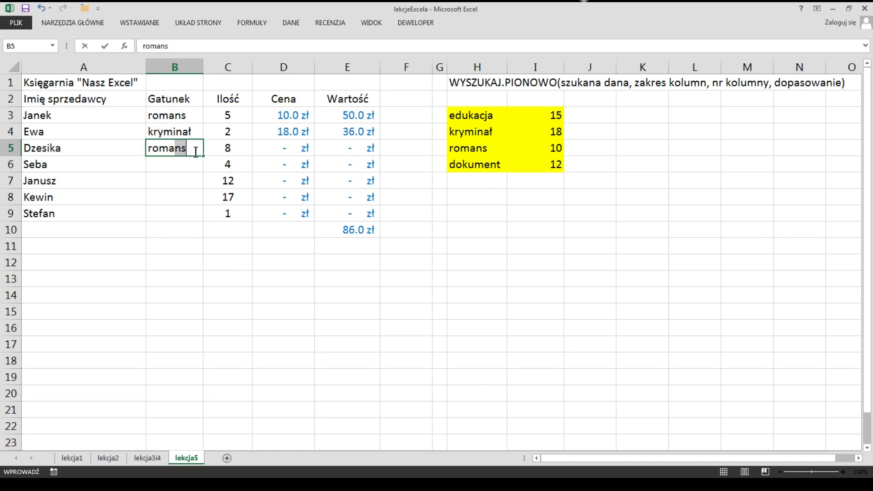
key("ctrl+Return")
key("Down")
key("Up")
key("Right")
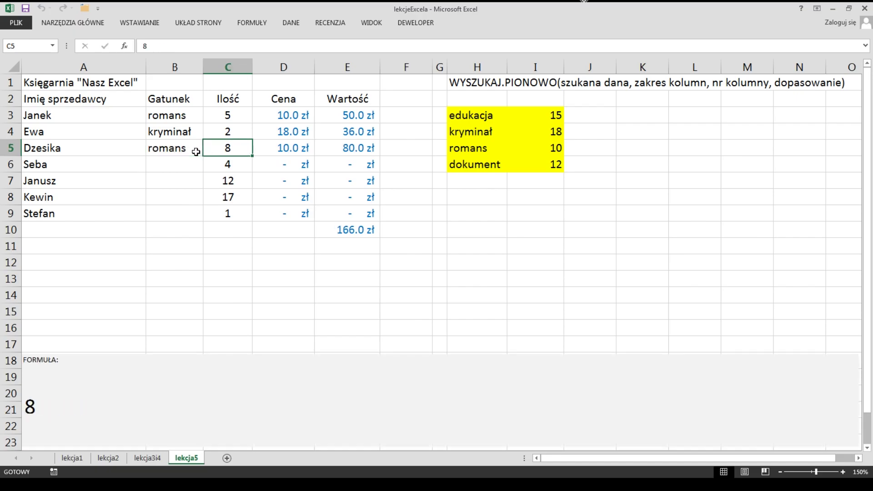
key("Right")
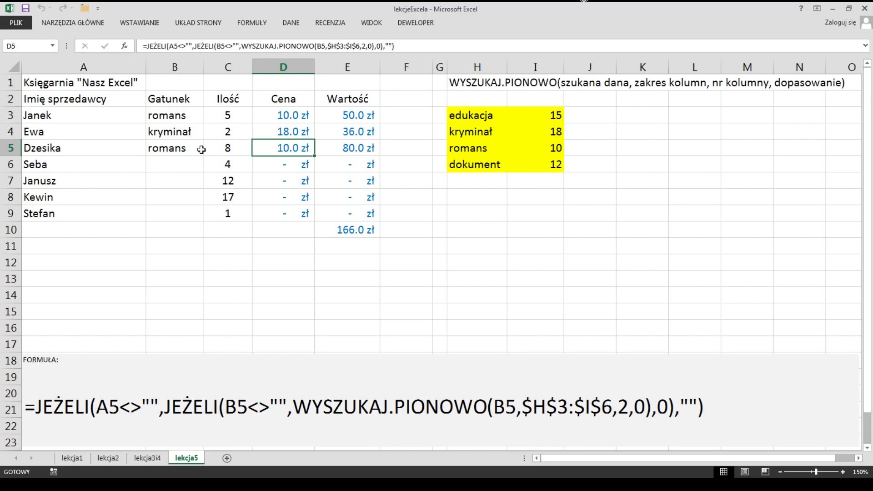
left_click(476, 149)
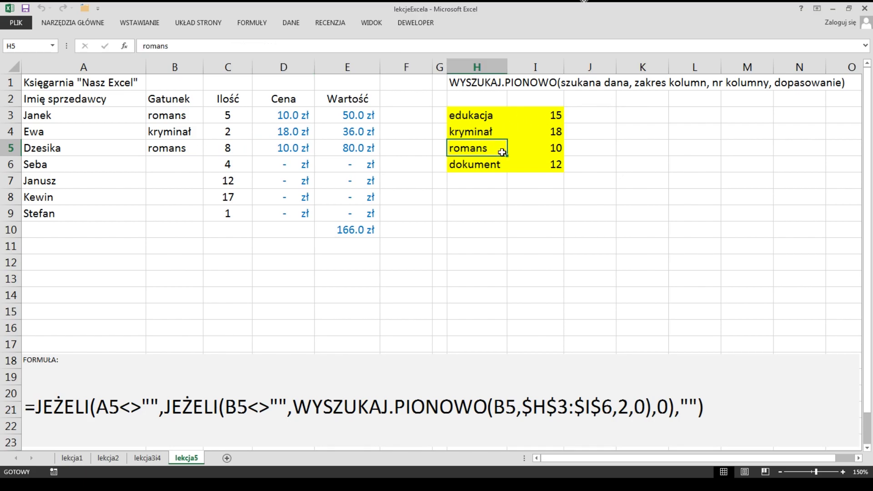
left_click(550, 152)
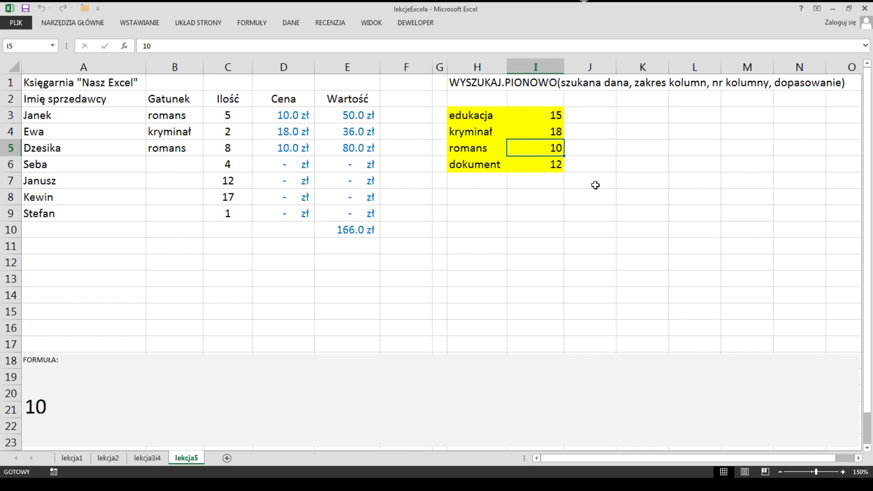
Set the genre in B6 to dokument and the quantity in C6 to 2.
left_click(196, 172)
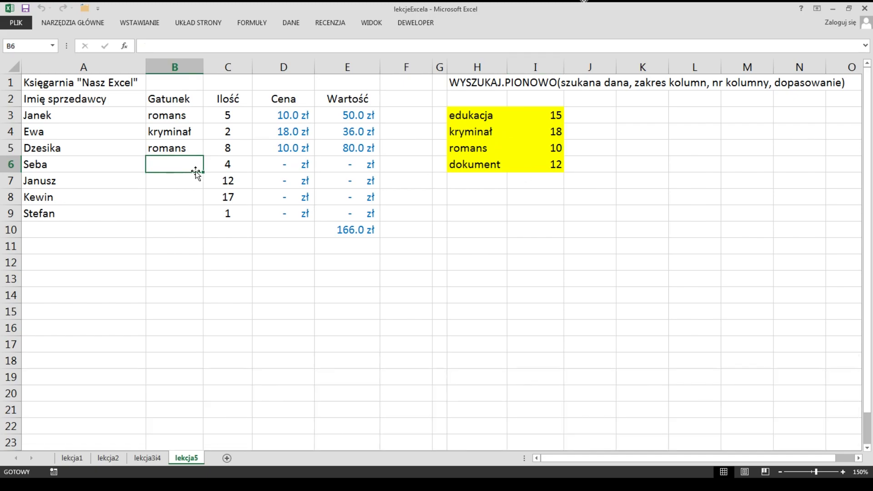
type("dokumen")
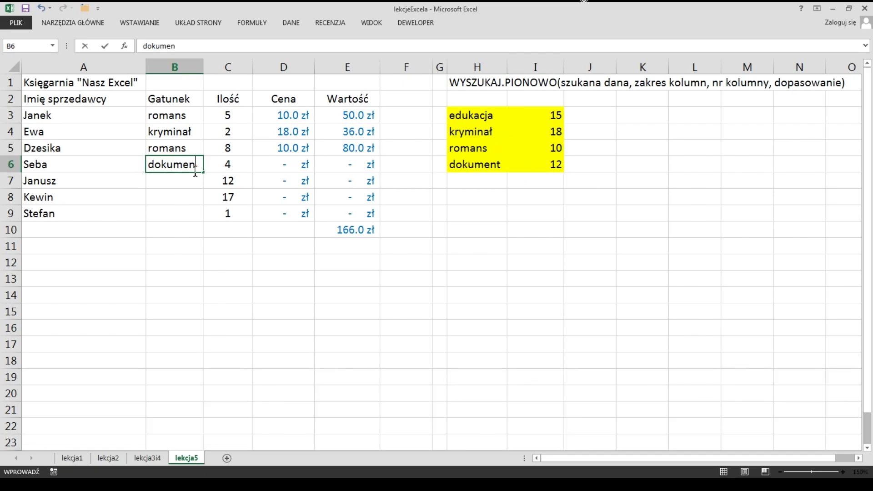
type("t")
key("Tab")
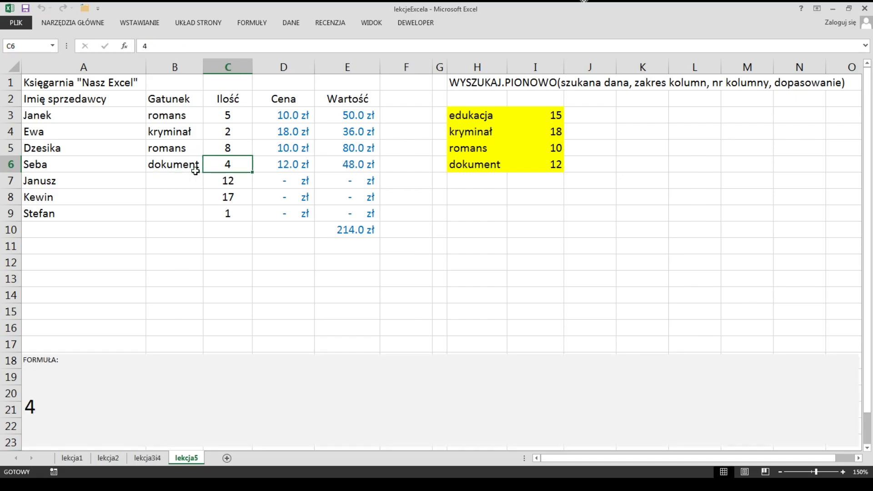
type("2")
key("Return")
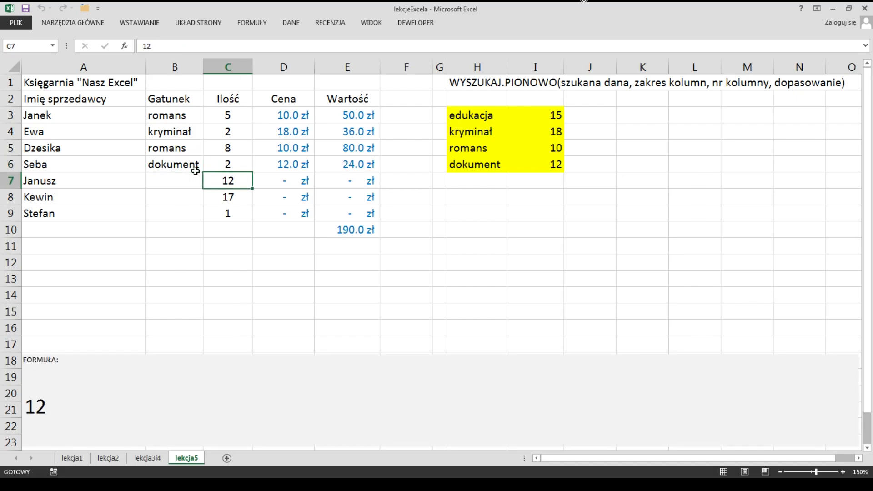
key("Up")
key("Right")
key("Left")
key("Left")
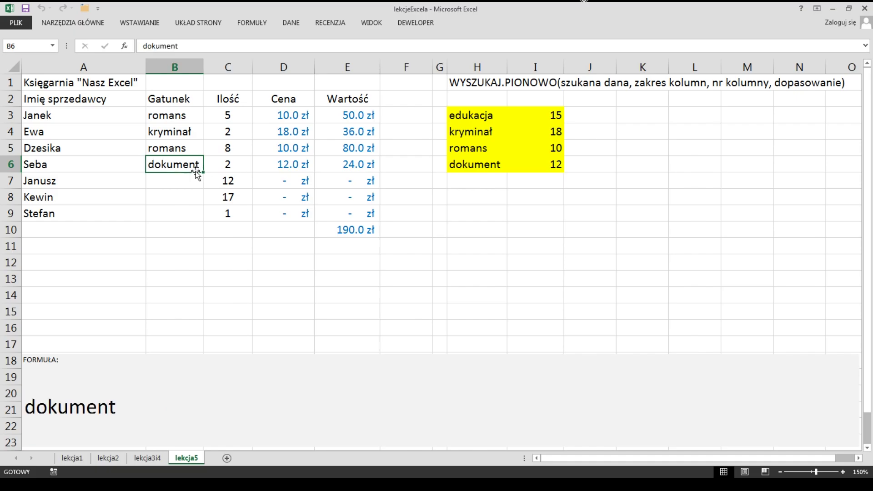
key("Left")
Clear the seller name in A7 and the quantities 12, 17 and 1 in C7:C9.
key("Down")
key("Delete")
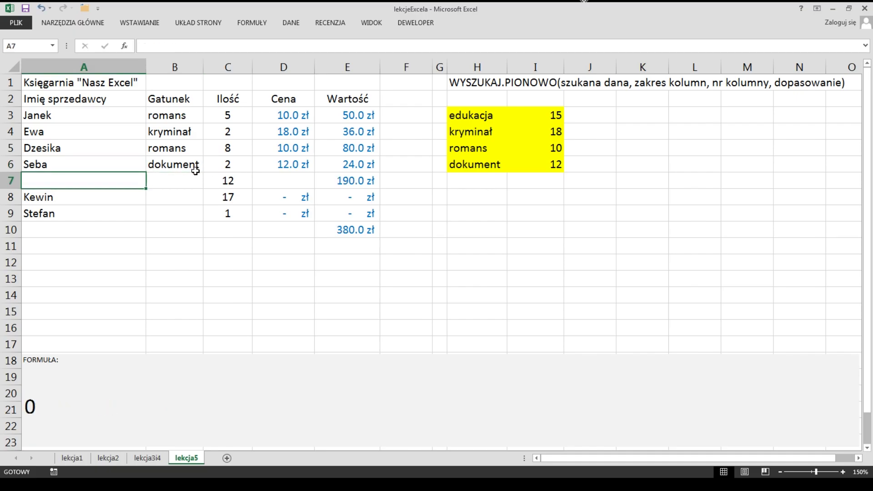
key("Right")
key("Right")
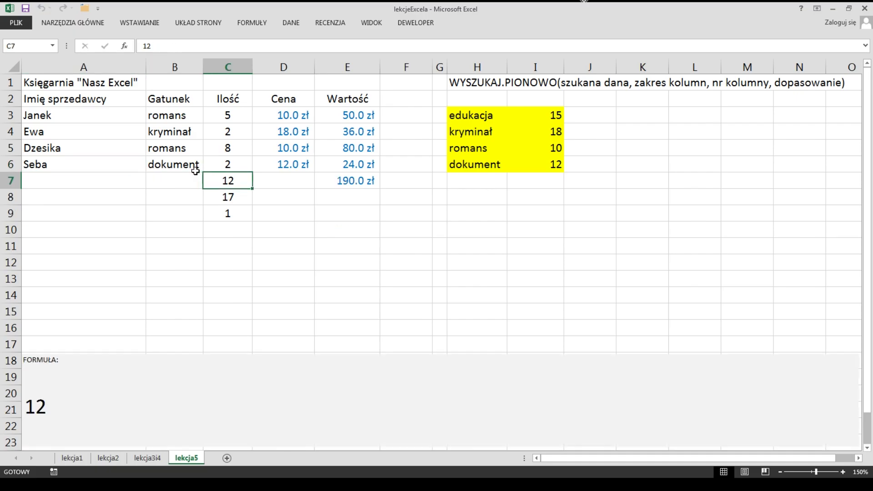
key("Delete")
key("Down")
key("Delete")
key("Down")
key("Delete")
key("Up")
key("Up")
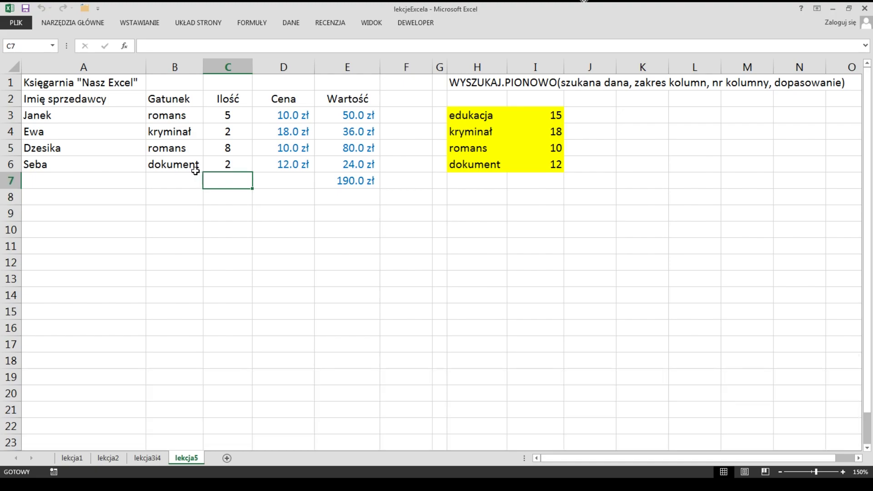
key("Up")
key("Left")
key("Left")
key("Up")
key("Up")
key("Up")
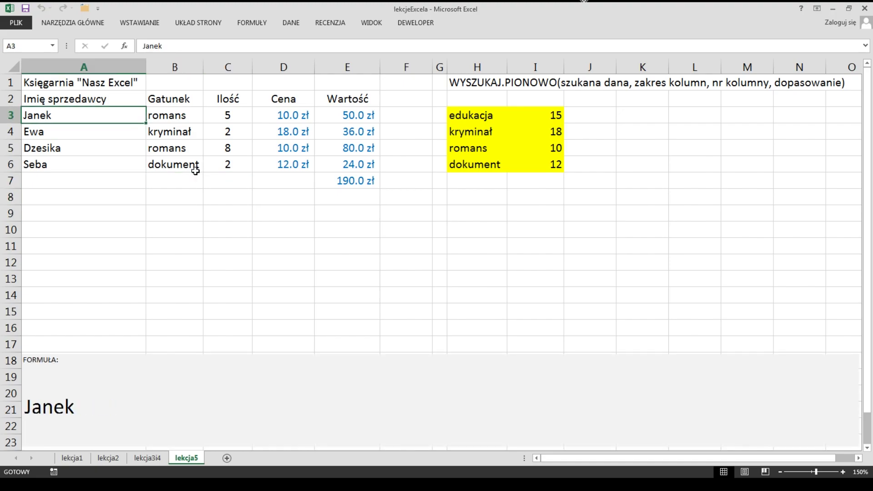
key("Right")
key("Down")
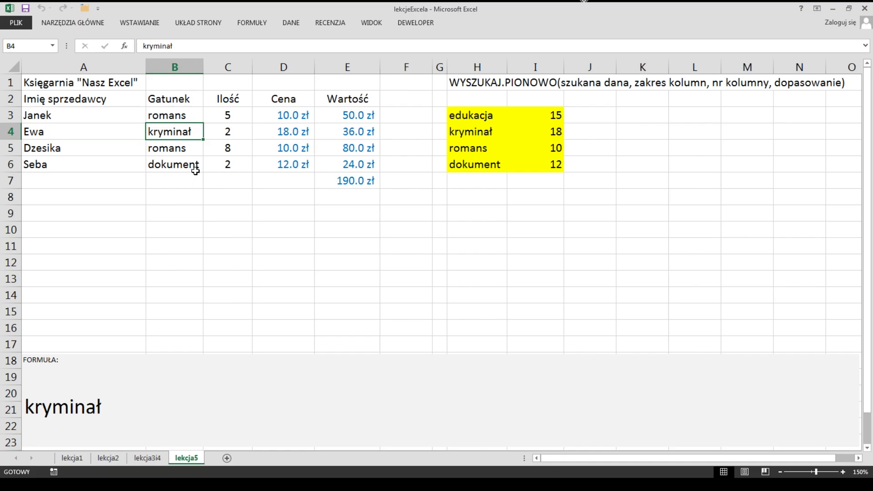
key("Down")
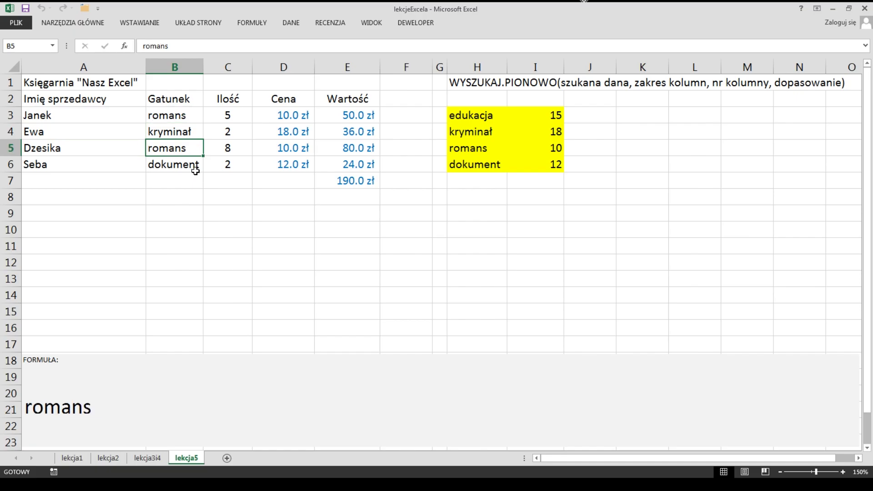
key("Down")
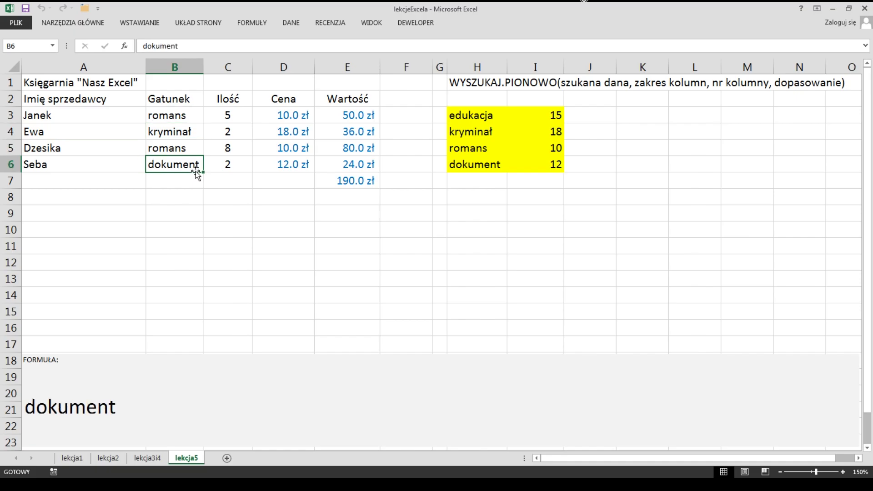
key("Right")
key("Right")
key("Right")
key("Down")
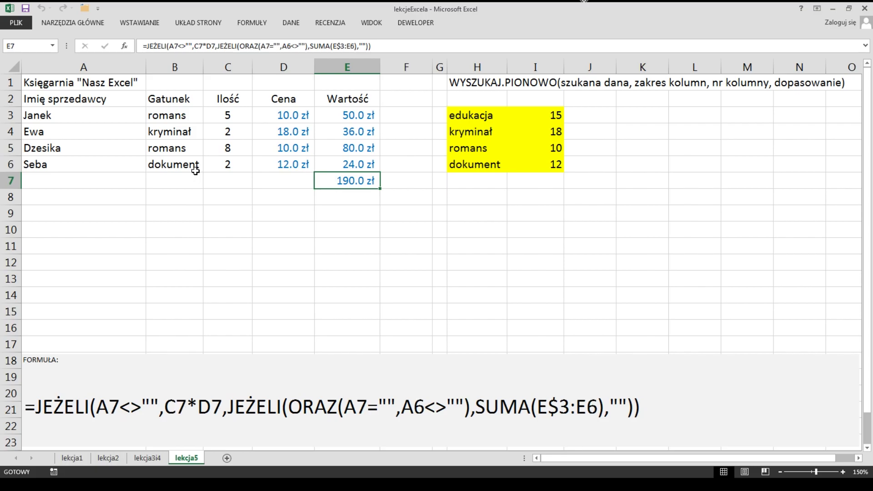
key("Left")
key("Left")
key("Left")
key("Left")
key("Up")
key("Up")
key("Up")
key("Up")
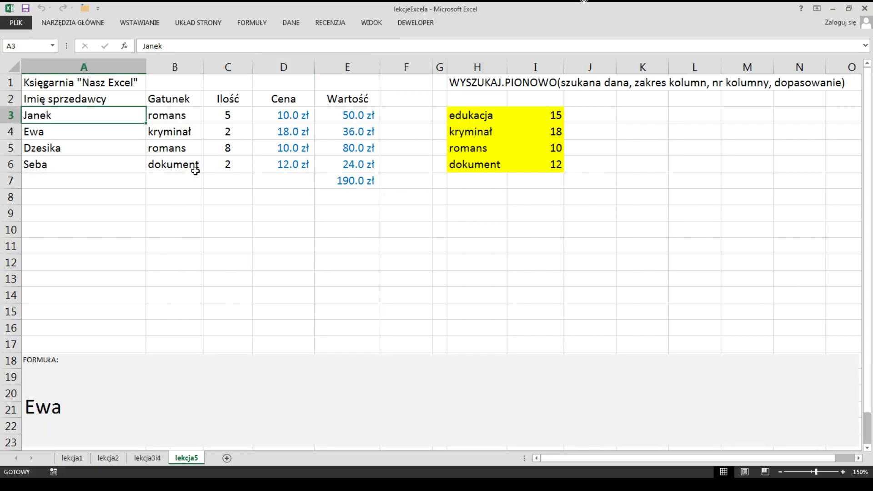
key("Up")
key("Up")
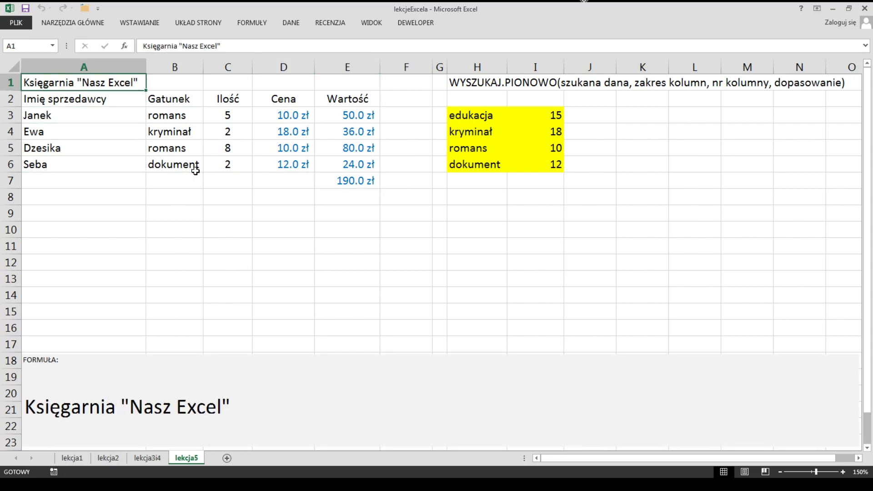